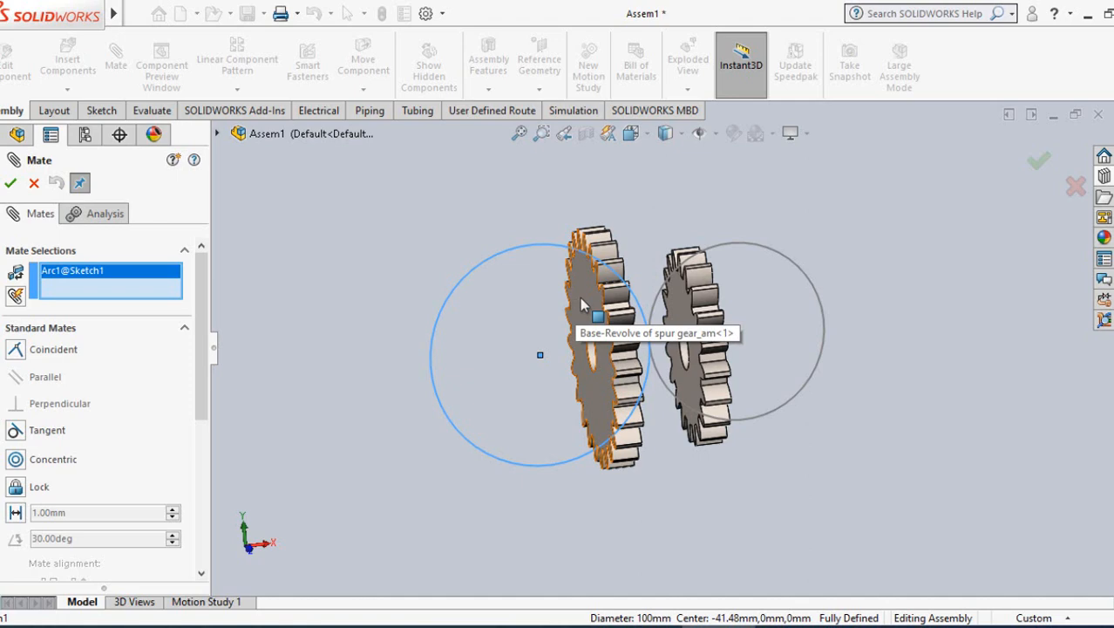
click(582, 305)
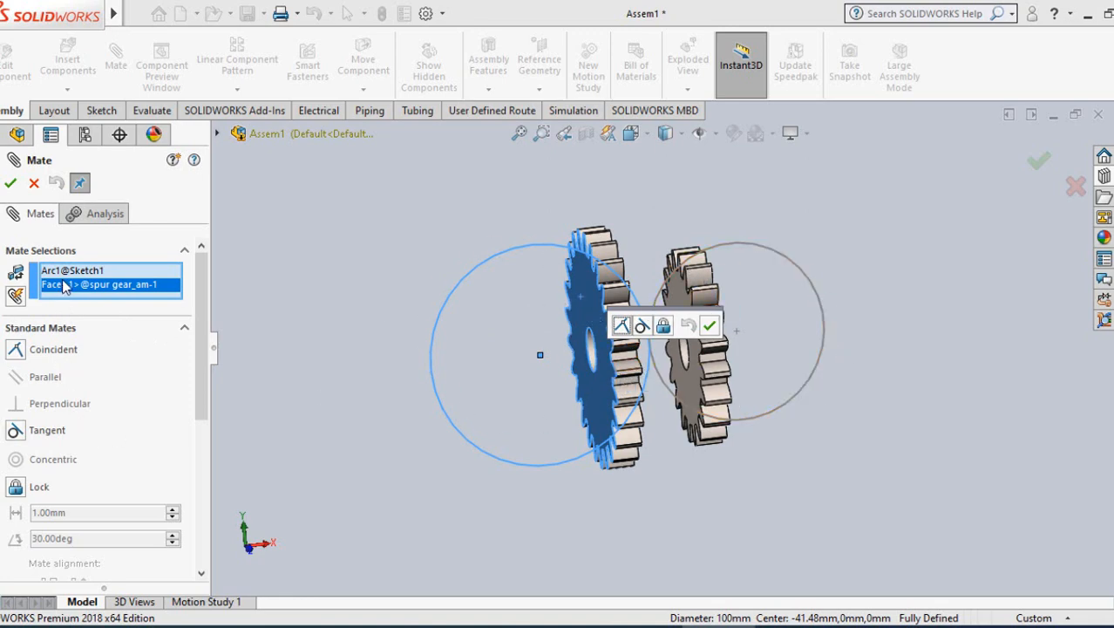
right_click(68, 276)
click(79, 297)
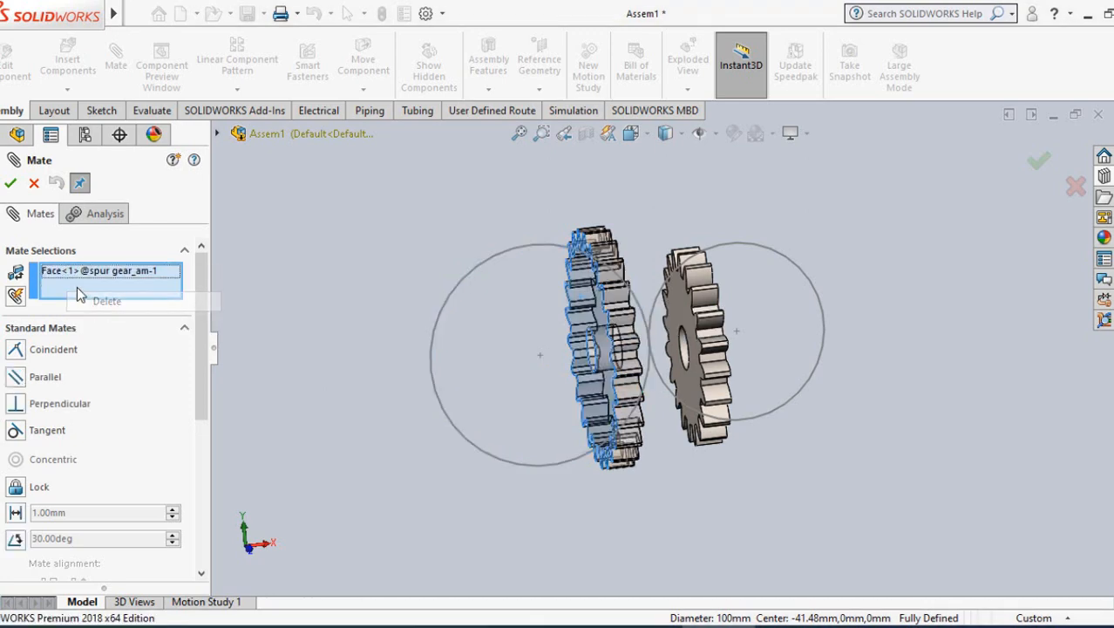
click(218, 134)
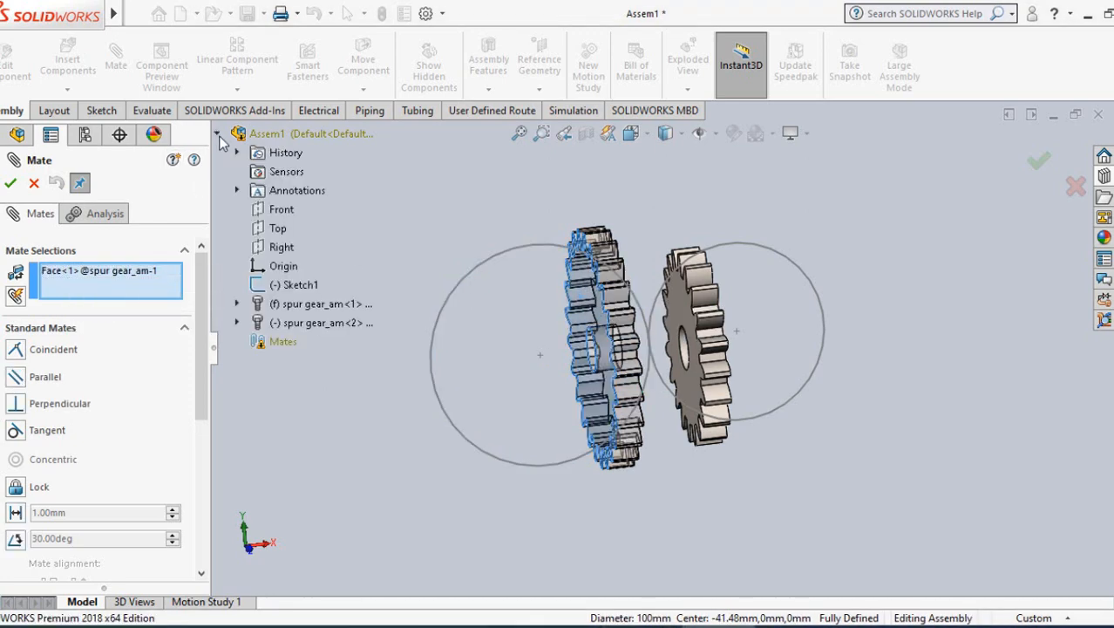
click(282, 213)
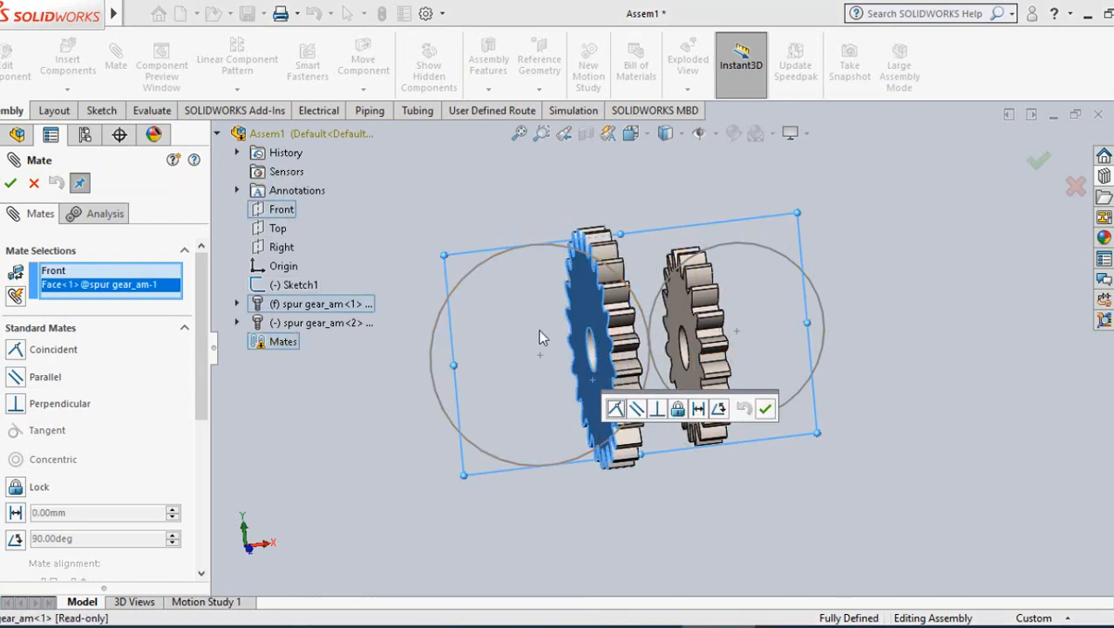
click(32, 185)
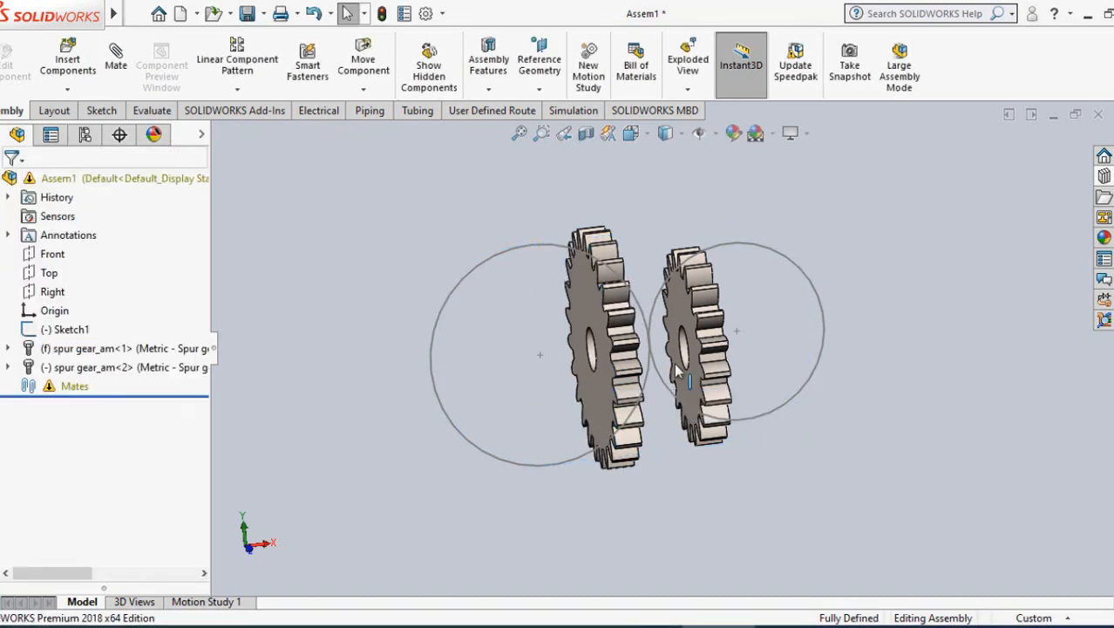
Step: Float the fixed larger spur gear and mate its front face coincident with the assembly's Front plane
right_click(594, 315)
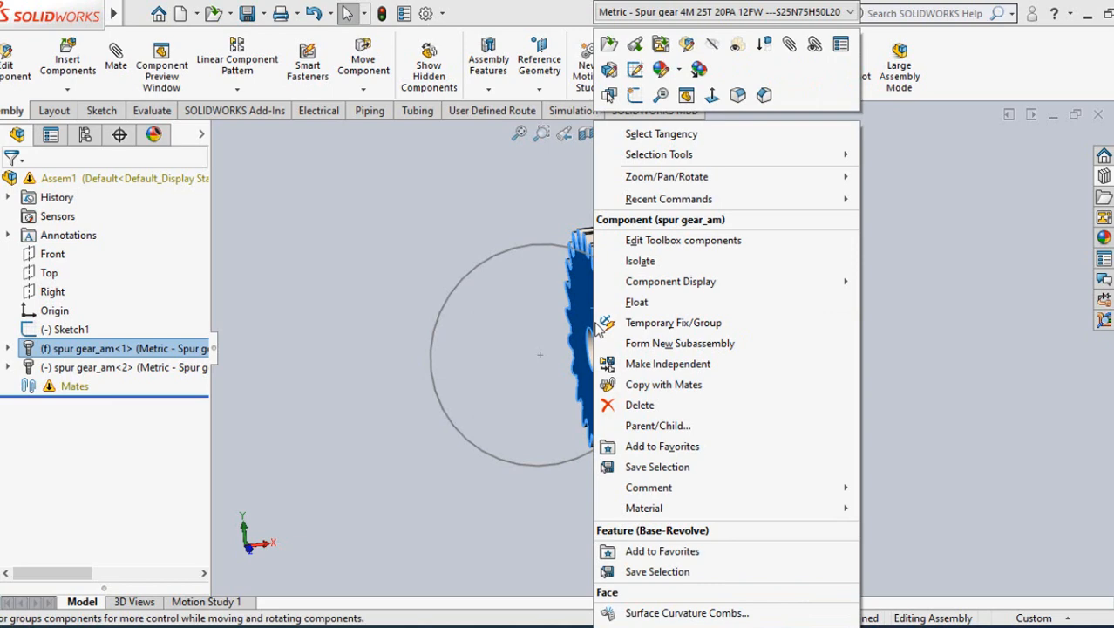
click(640, 302)
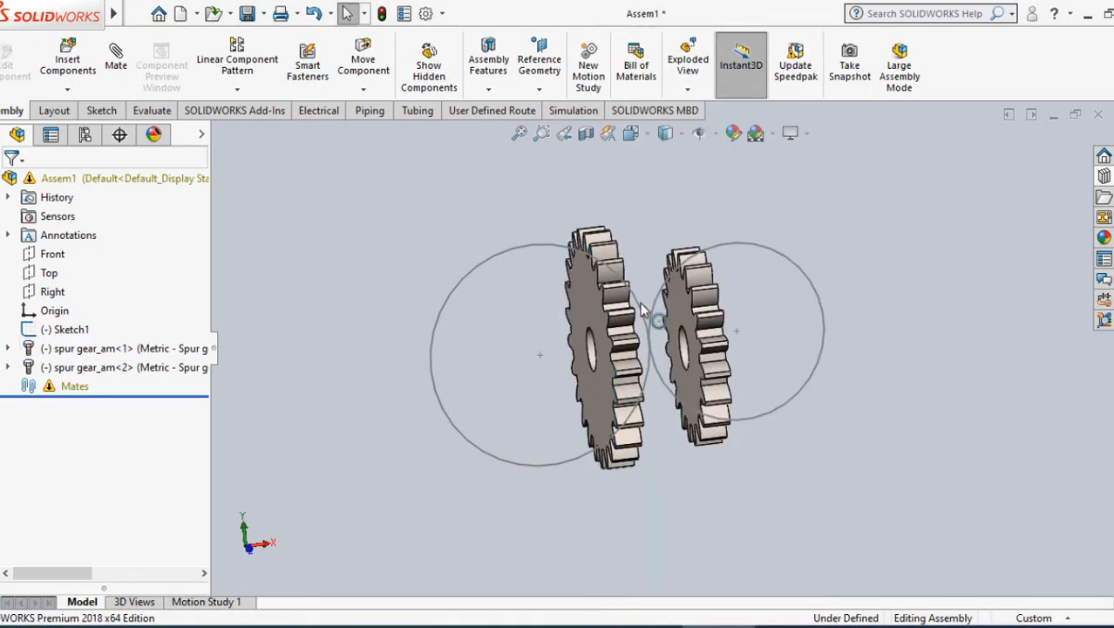
click(116, 56)
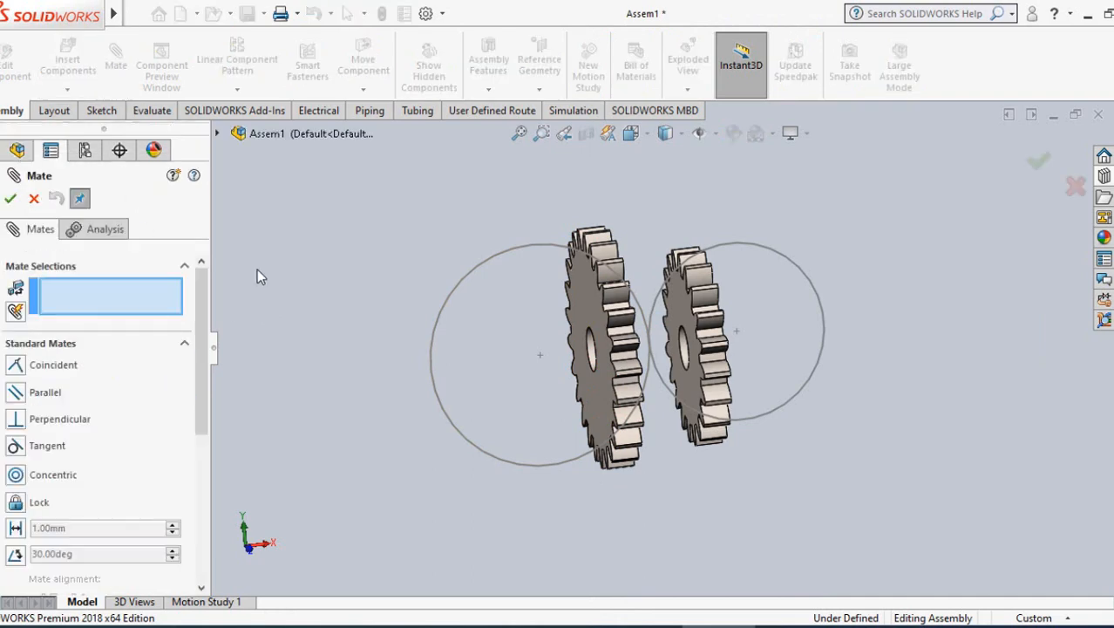
click(217, 133)
click(280, 213)
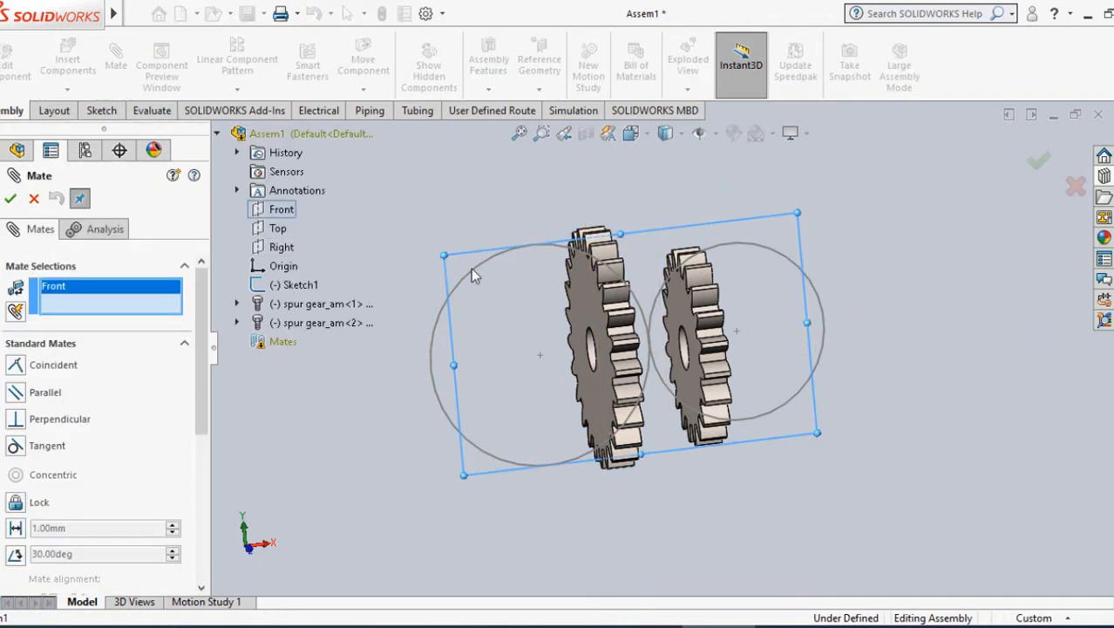
click(582, 305)
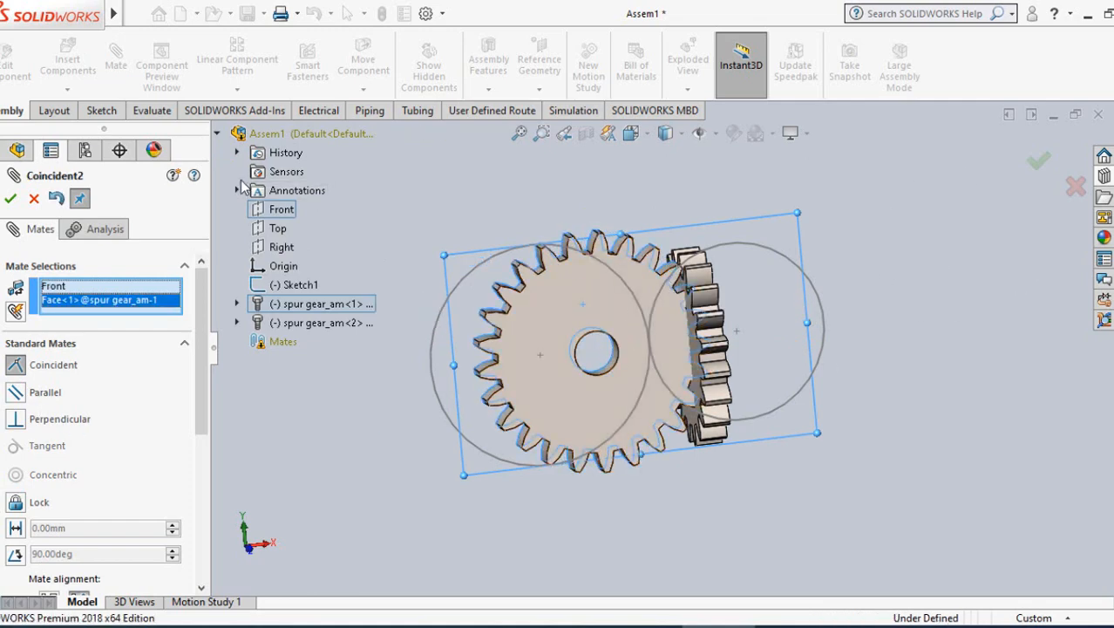
click(11, 198)
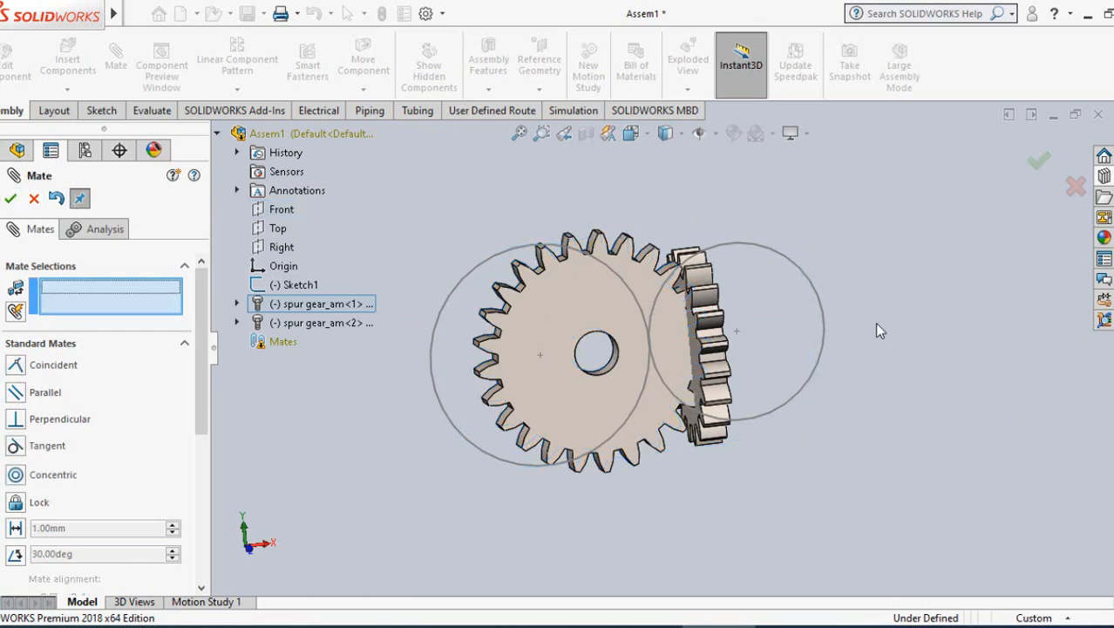
Step: Mate the smaller spur gear's front face coincident with the assembly's Front plane
middle_drag(839, 428, 871, 456)
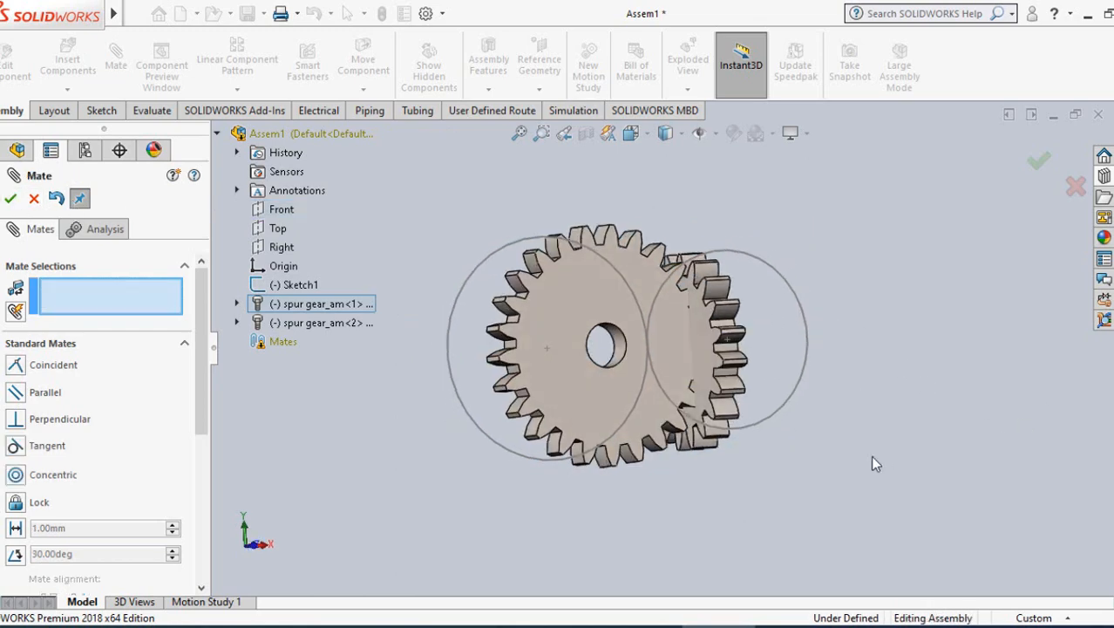
click(707, 346)
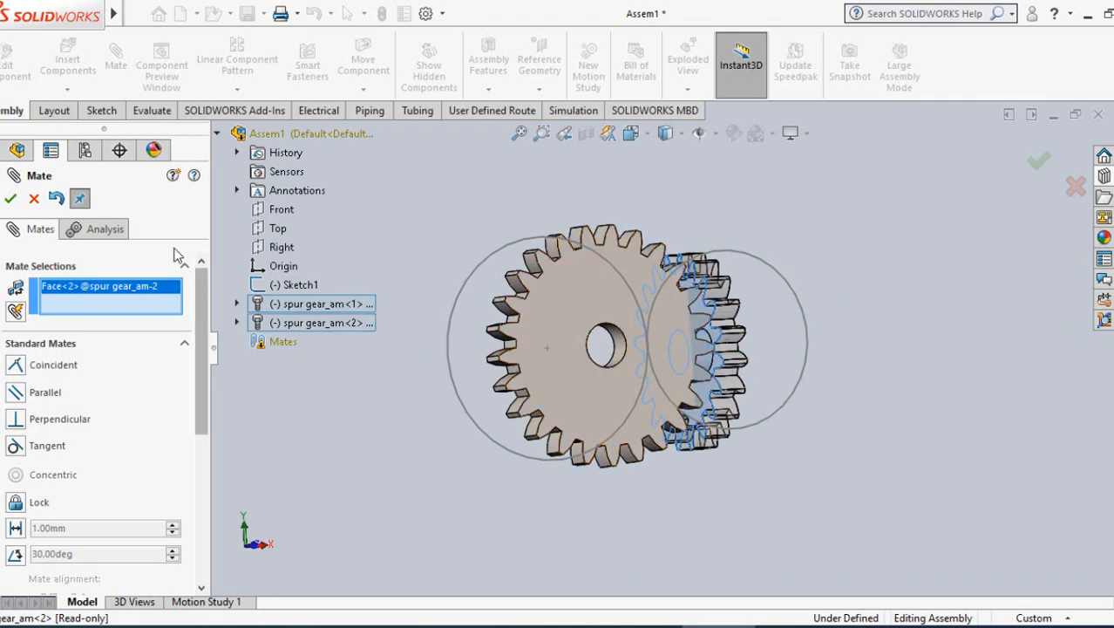
click(277, 209)
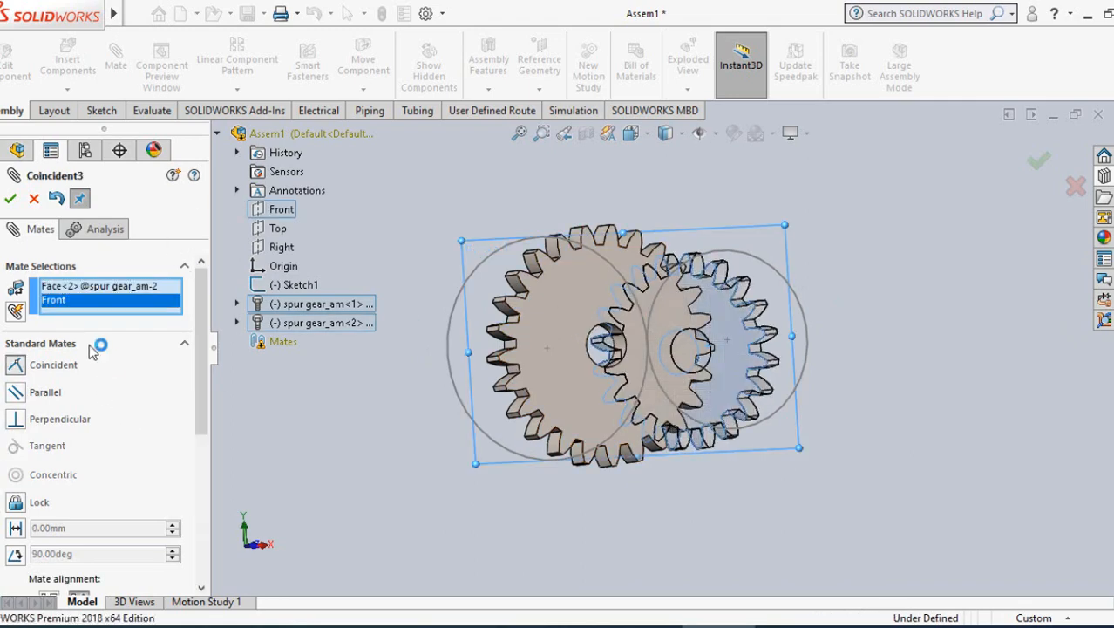
click(12, 199)
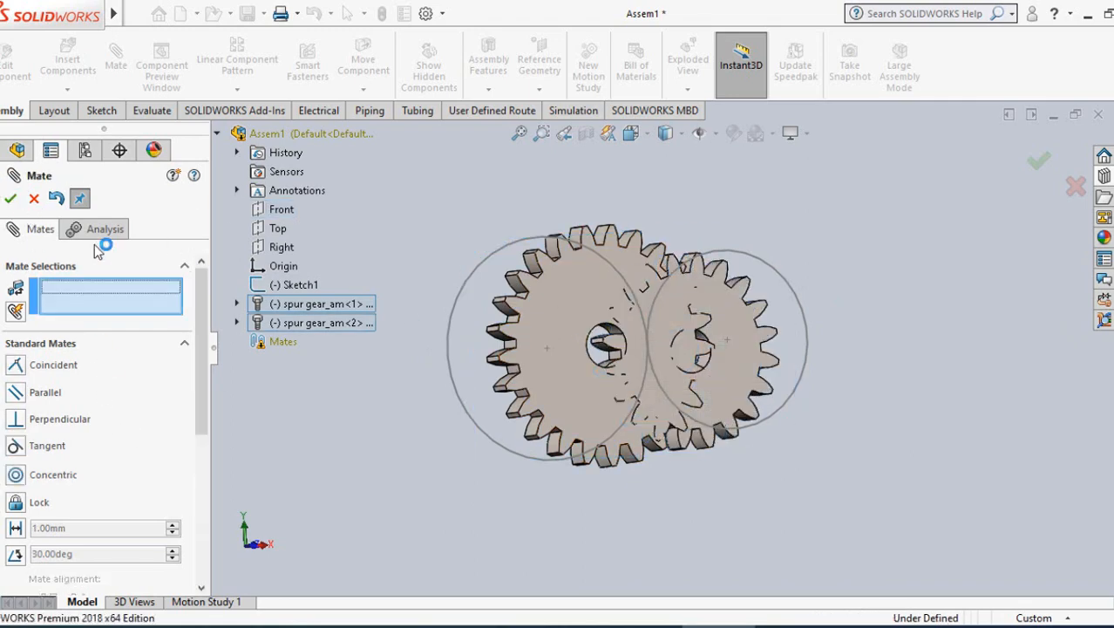
key(ctrl+1)
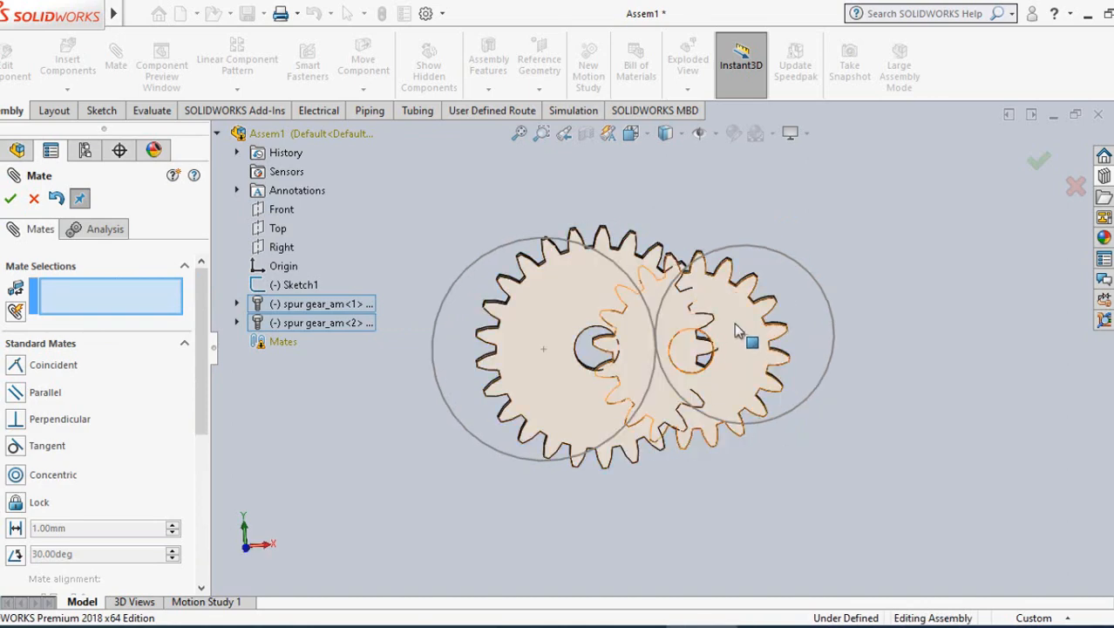
click(745, 335)
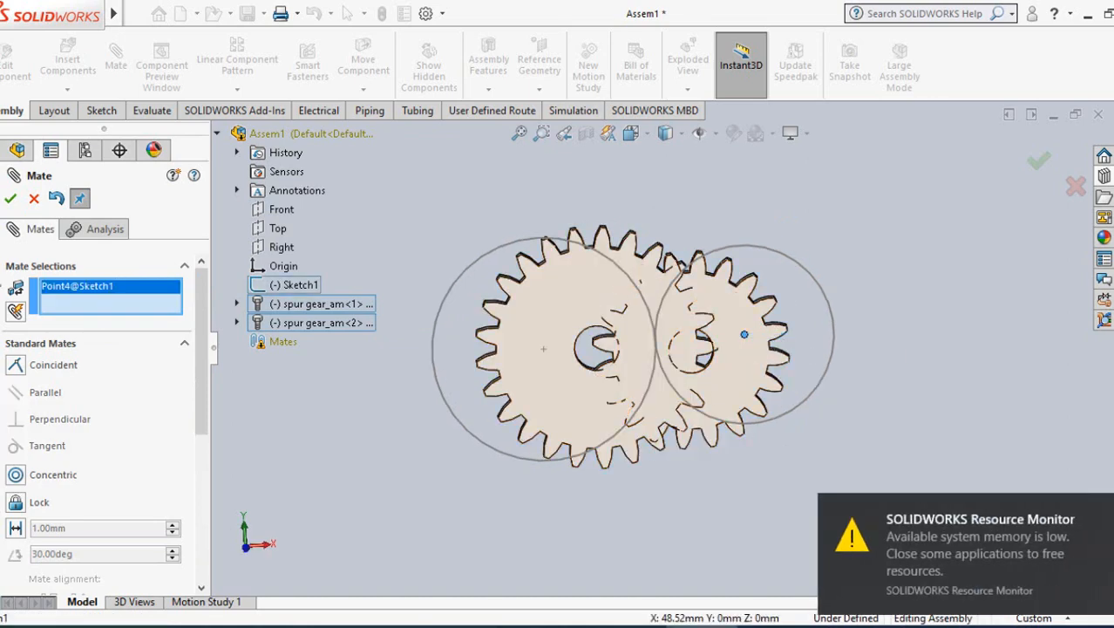
click(33, 199)
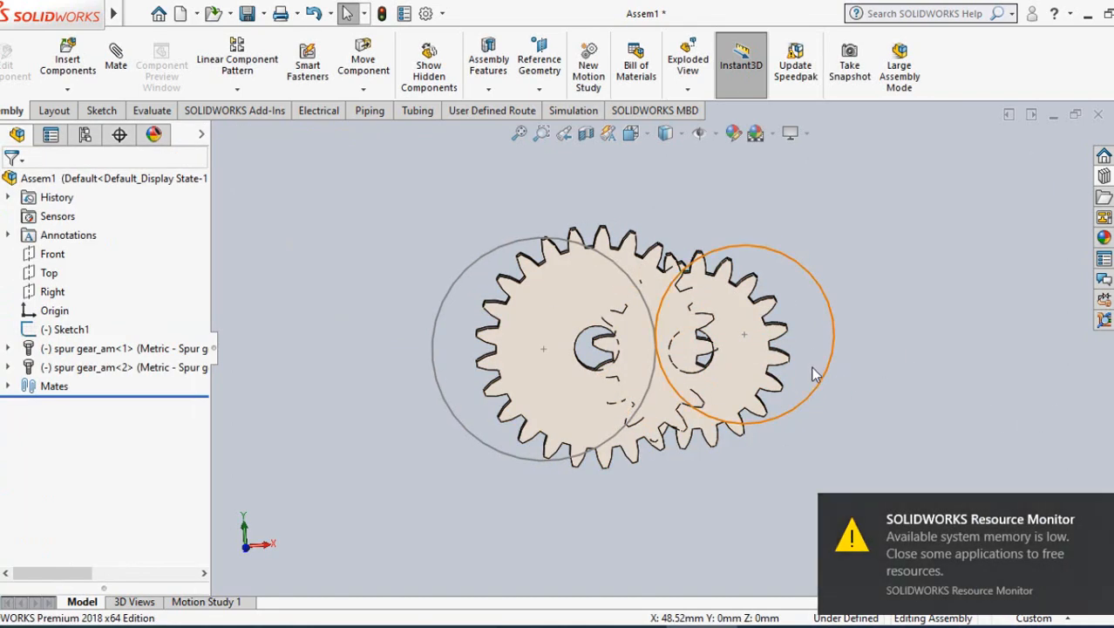
drag(748, 367, 841, 311)
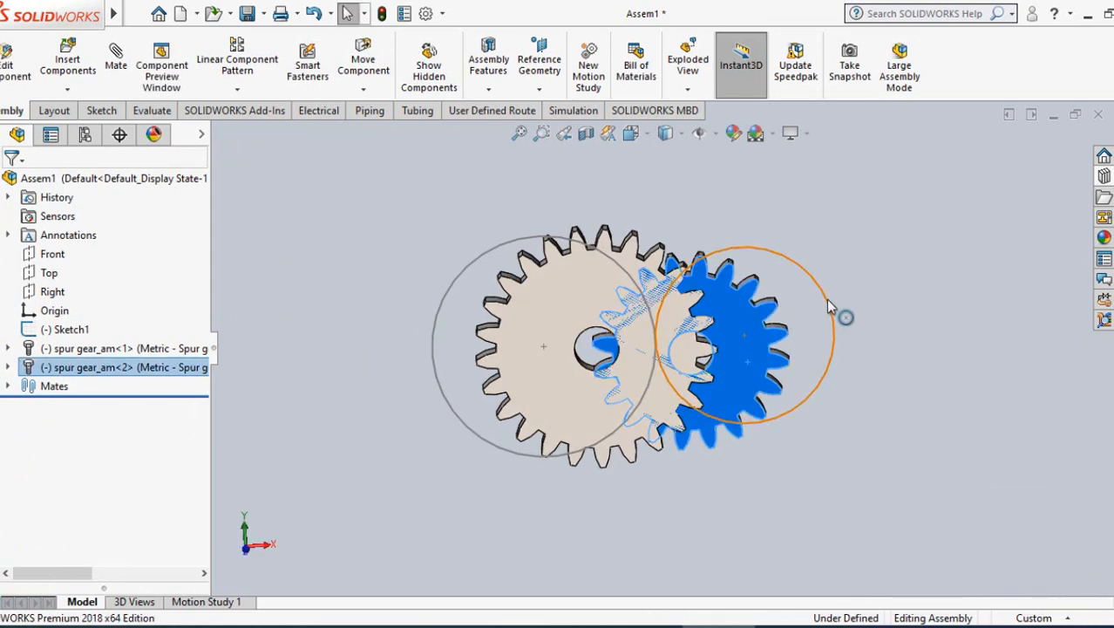
right_click(754, 357)
key(Escape)
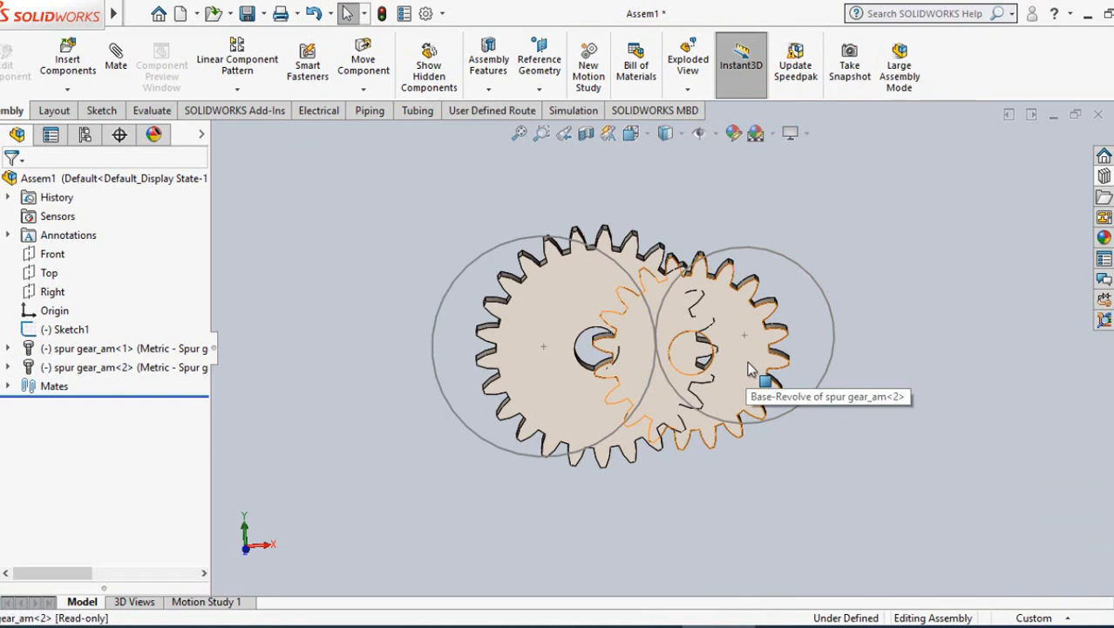
click(767, 353)
click(766, 478)
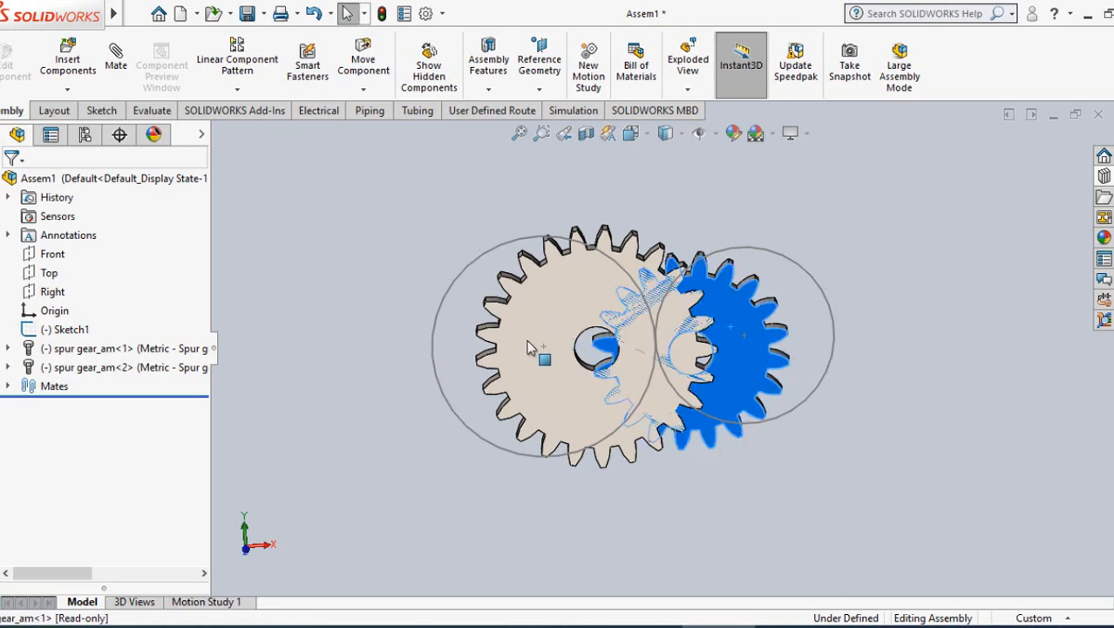
click(485, 363)
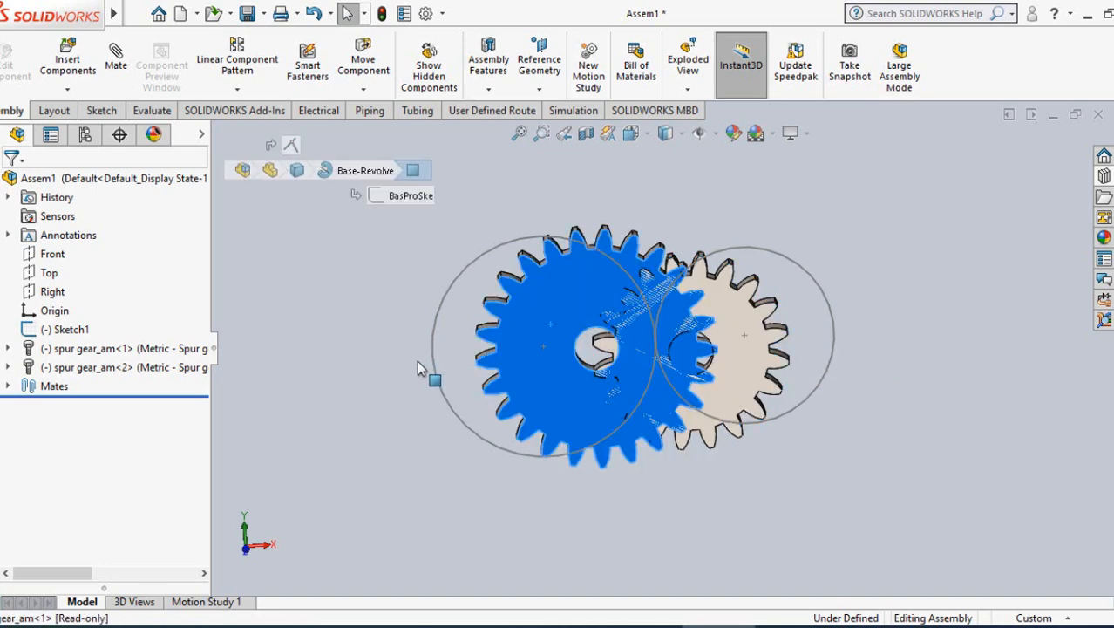
click(631, 448)
Step: Mate the larger gear's bore edge concentric with the larger circle of Sketch1
scroll(630, 444, down, 2)
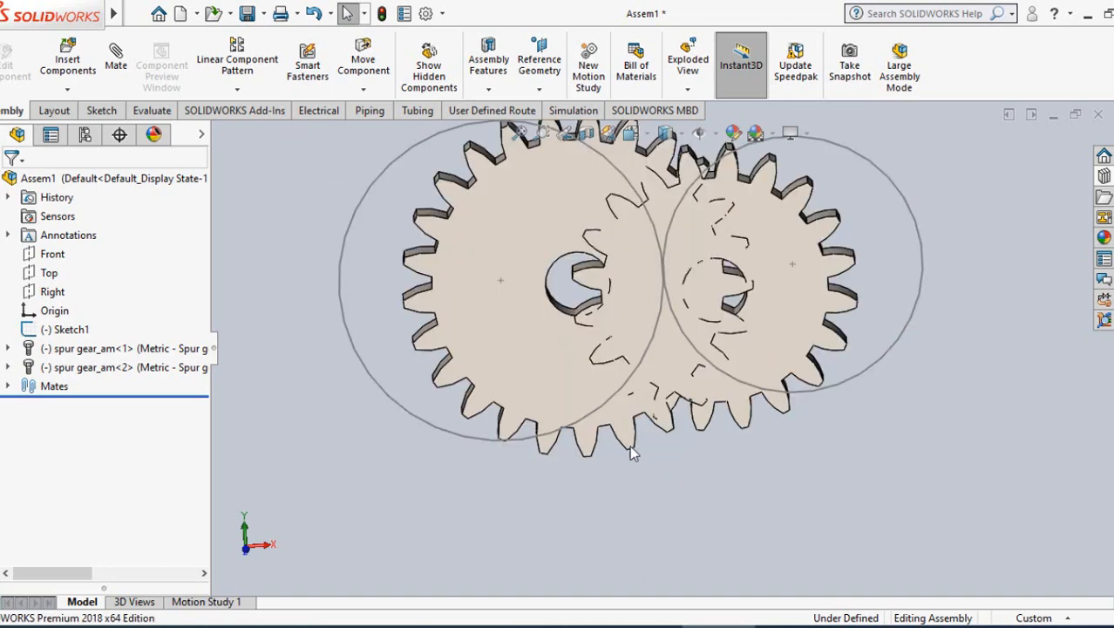
click(116, 54)
click(555, 307)
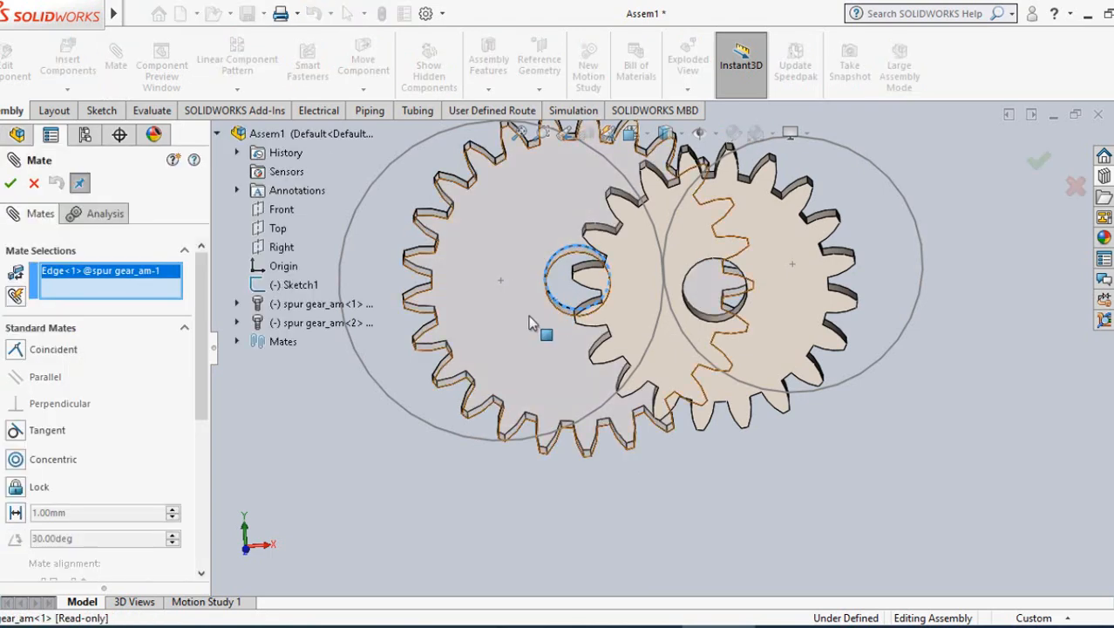
click(342, 255)
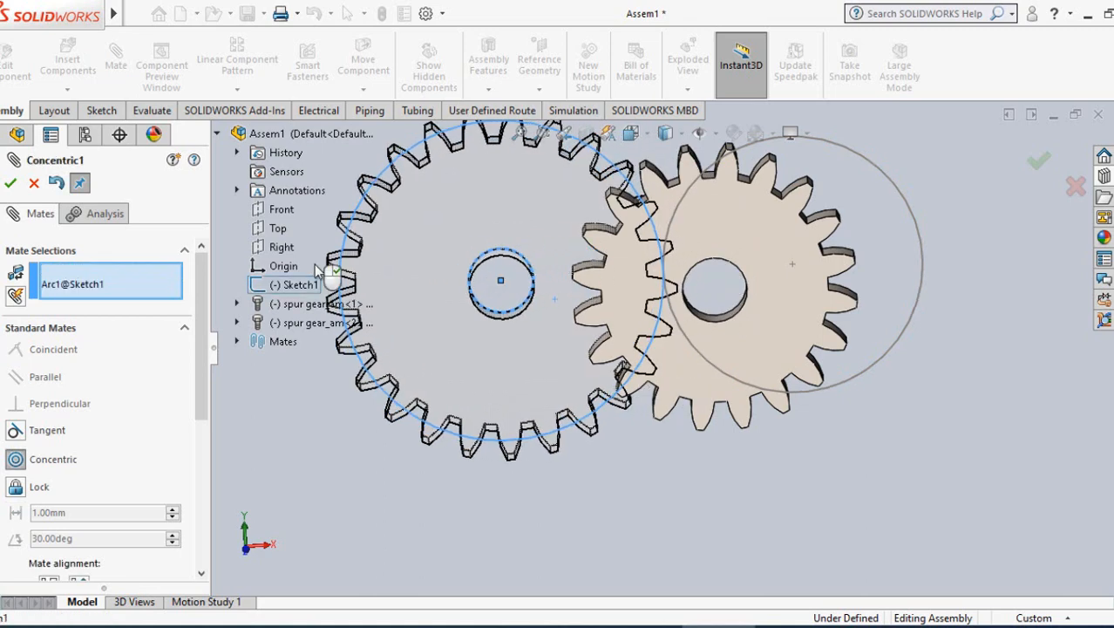
click(11, 182)
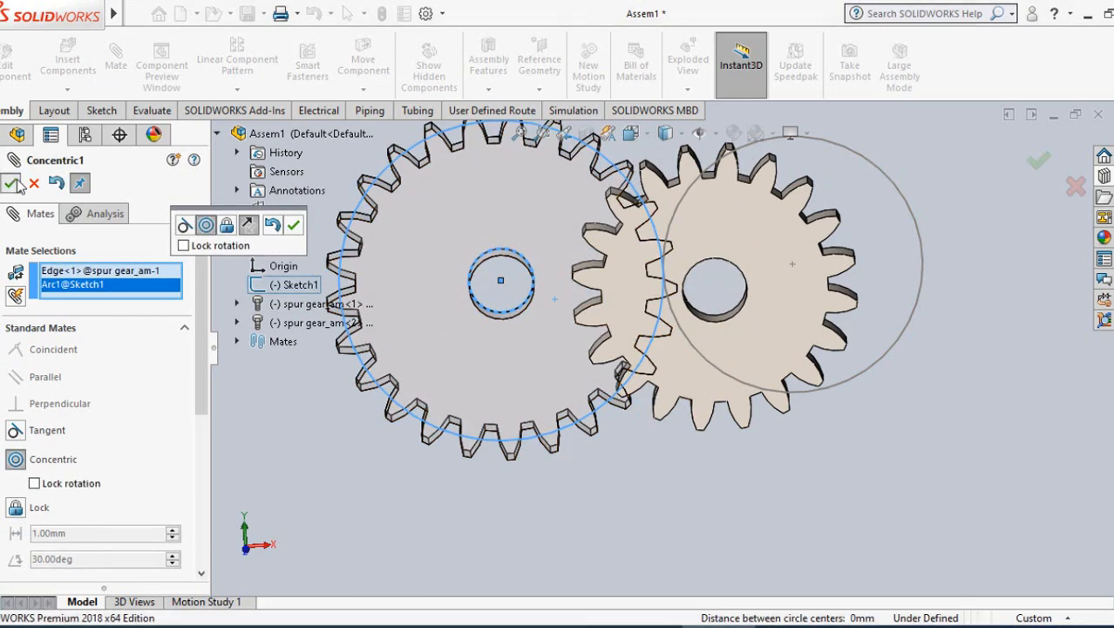
Step: Mate the smaller gear's bore edge concentric with the smaller circle of Sketch1 and finish mating
click(732, 319)
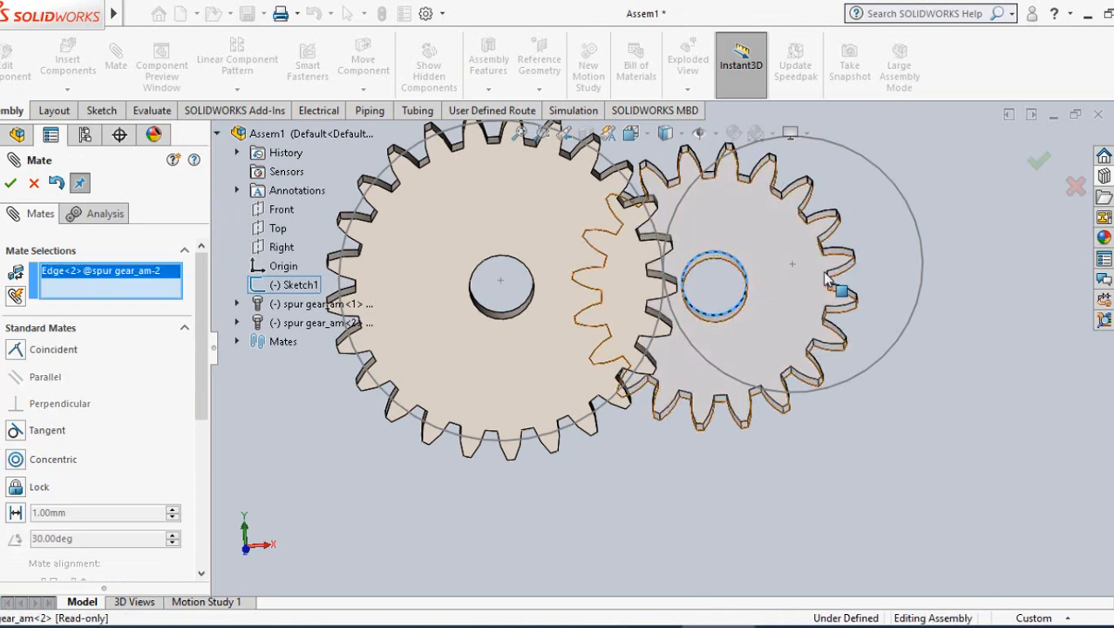
click(909, 220)
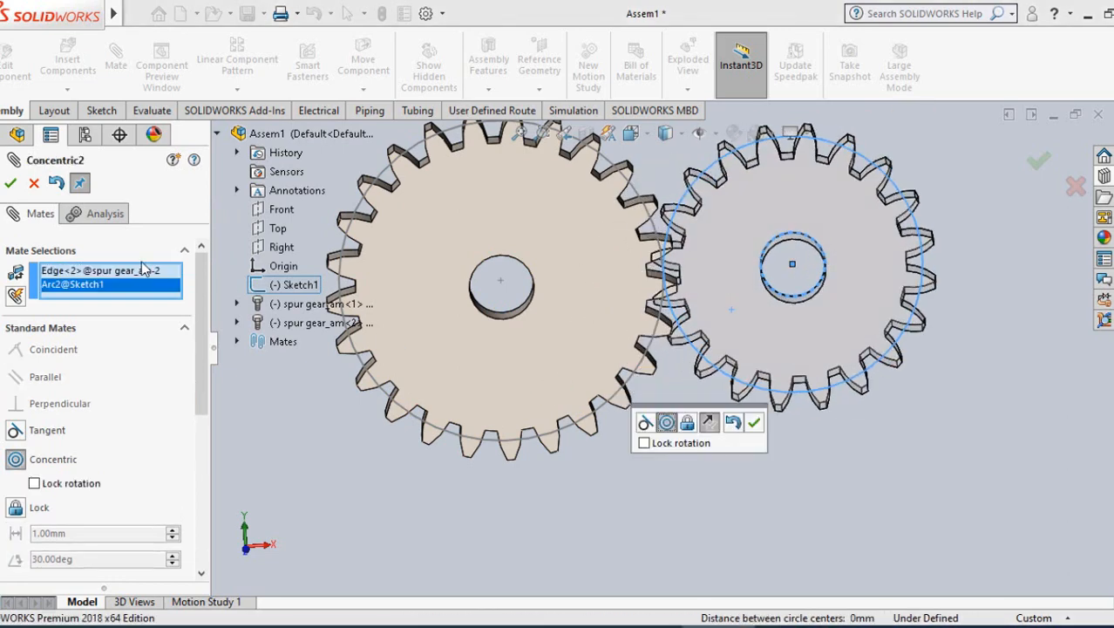
click(12, 185)
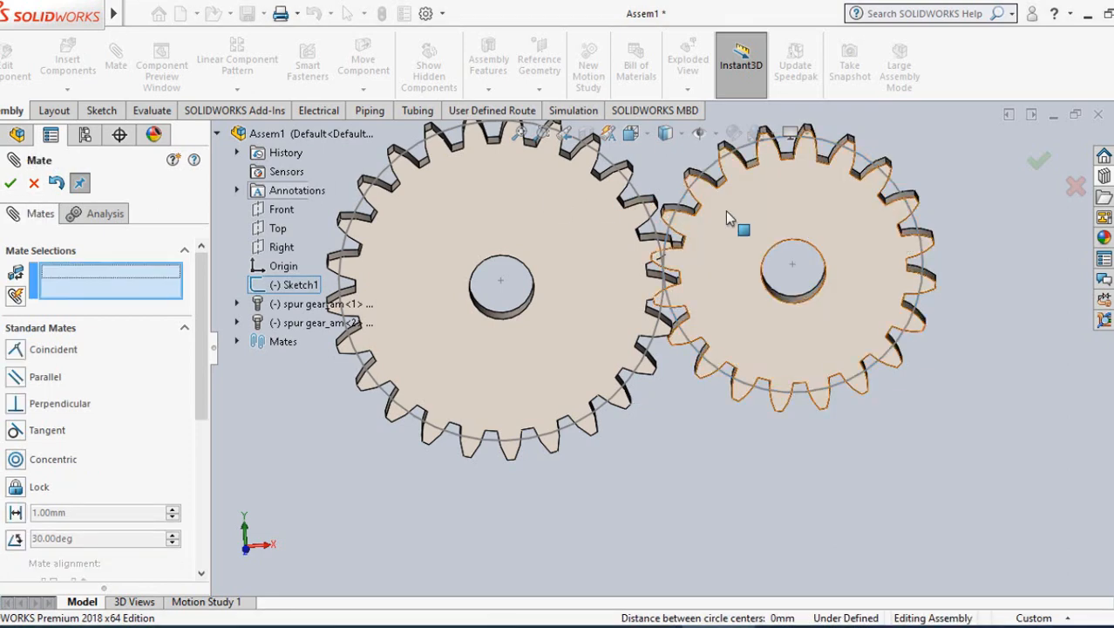
click(33, 185)
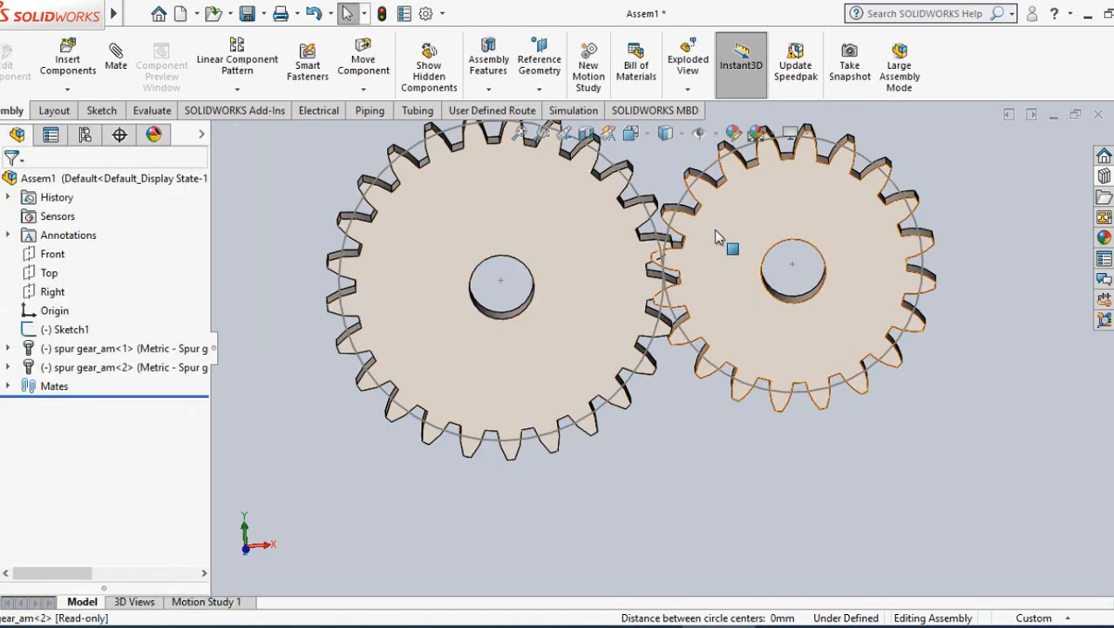
Step: Rotate the smaller gear about its axis until its teeth sit in the gaps between the larger gear's teeth
drag(717, 248, 730, 276)
right_click(48, 252)
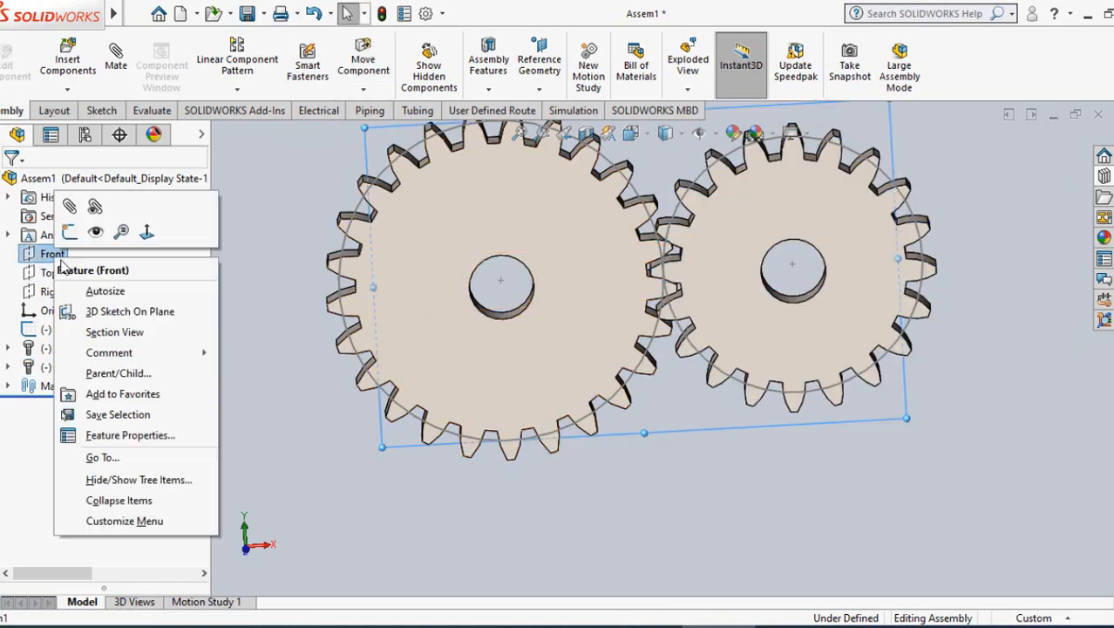
click(129, 232)
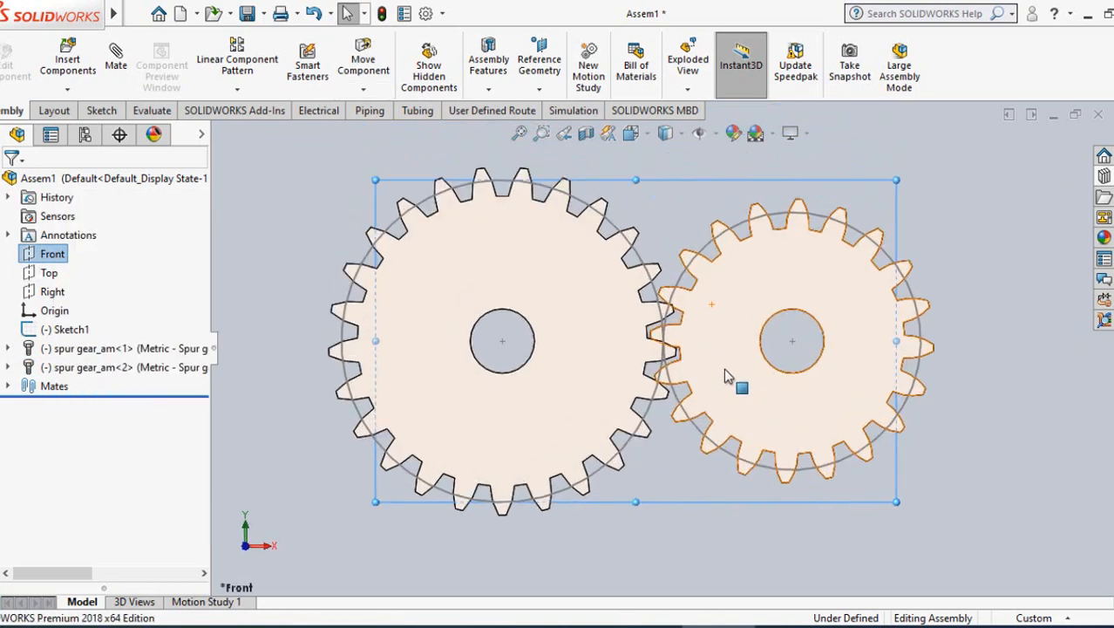
scroll(724, 368, down, 5)
scroll(680, 347, down, 2)
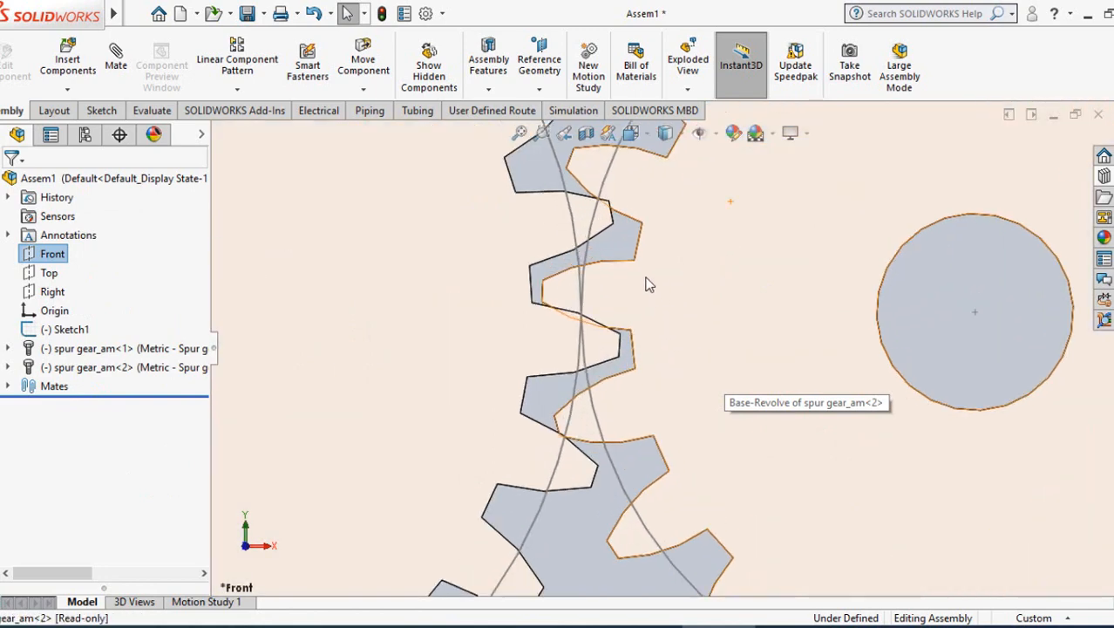
click(677, 331)
drag(683, 318, 661, 284)
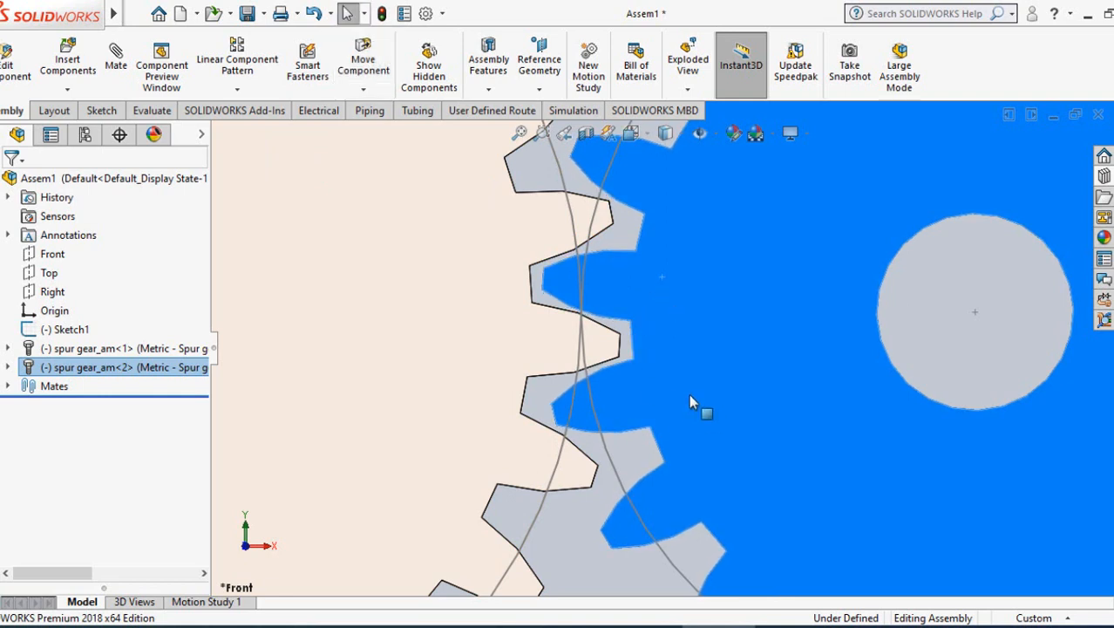
click(660, 294)
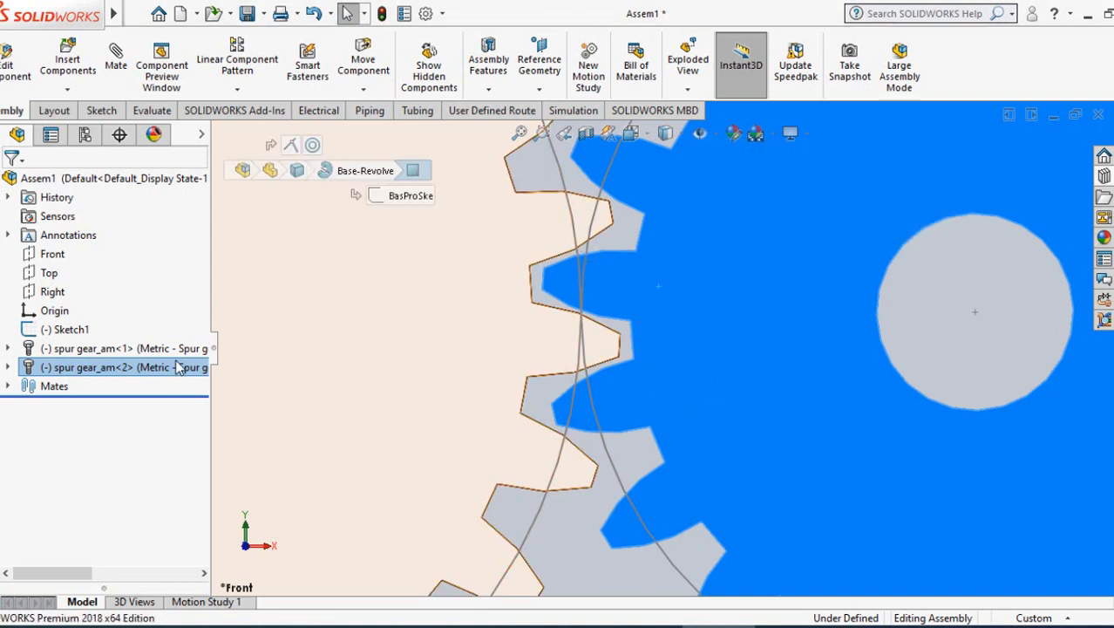
Step: Start a mechanical Gear mate between the bore edges of the larger and smaller gears
scroll(1012, 279, down, 3)
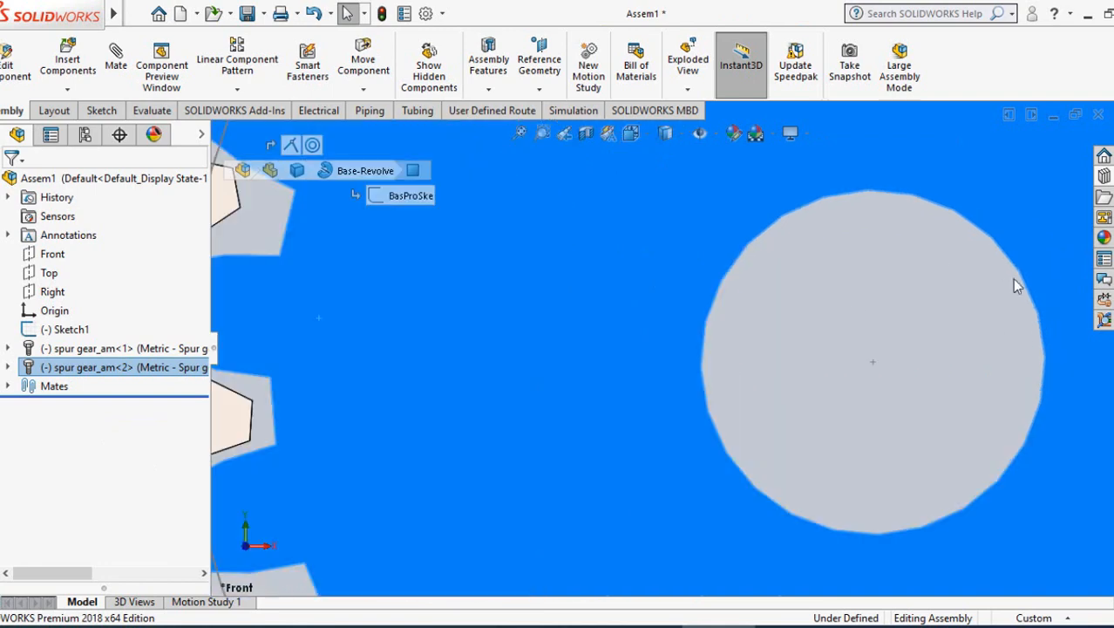
scroll(994, 288, up, 11)
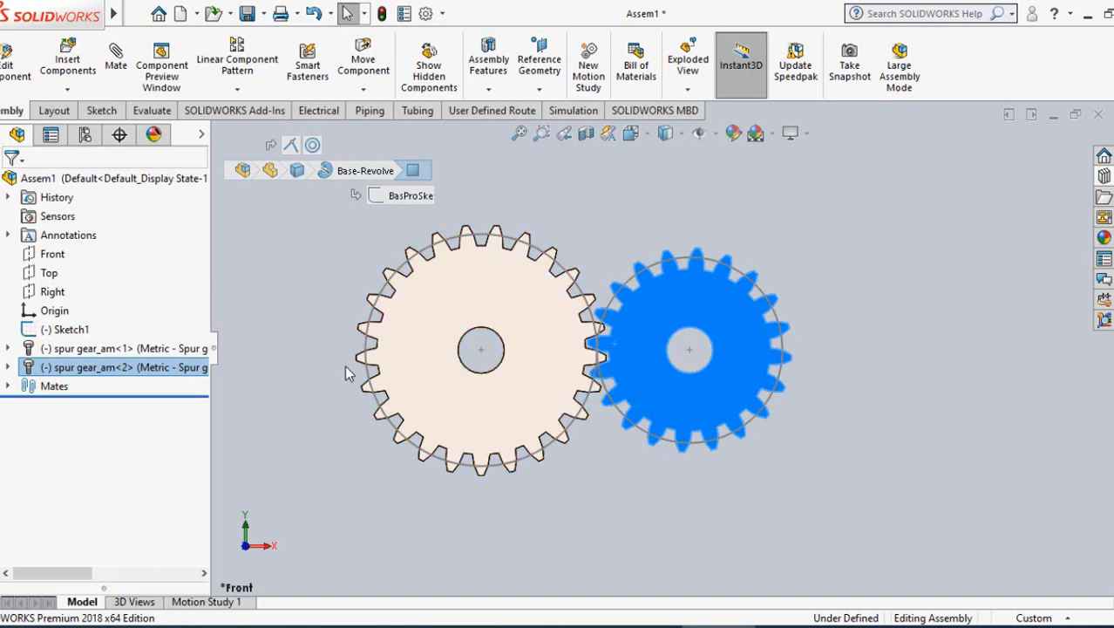
click(8, 387)
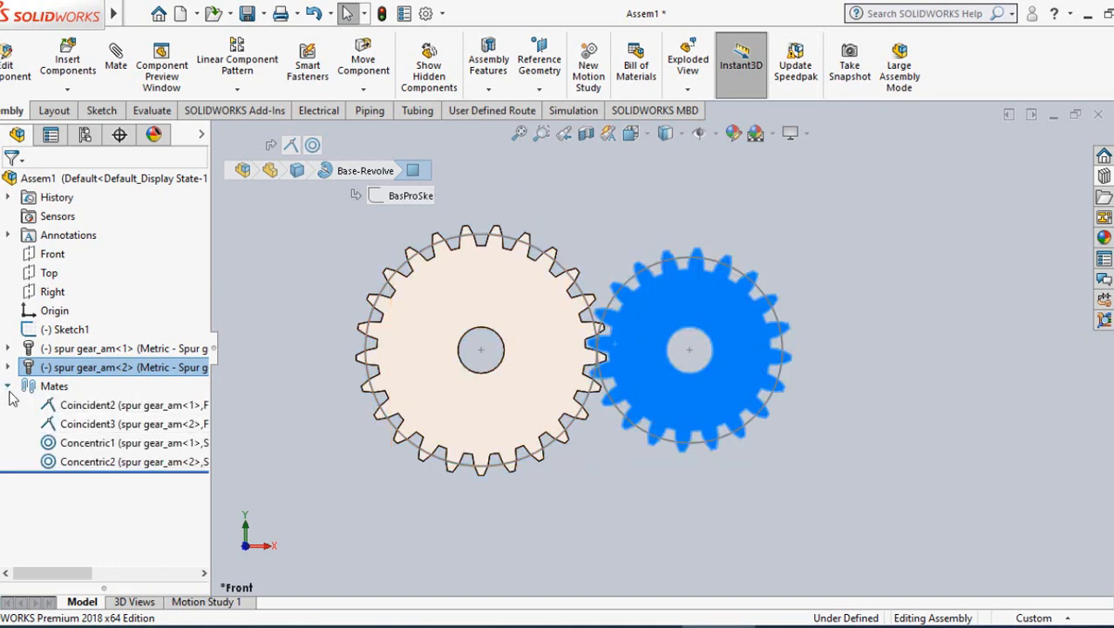
click(115, 59)
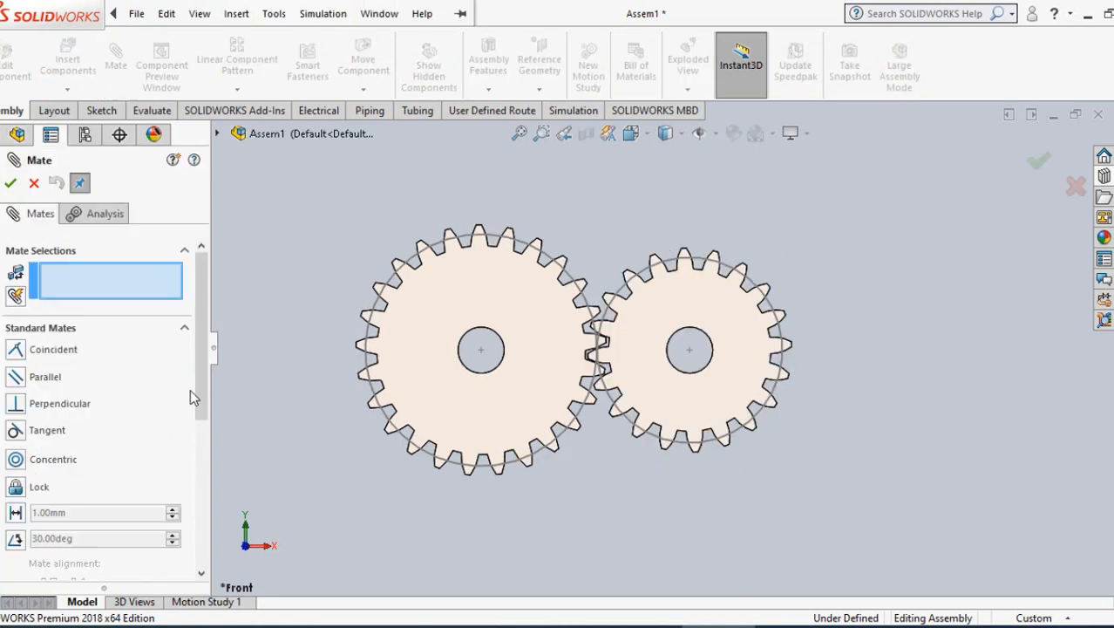
scroll(205, 393, down, 5)
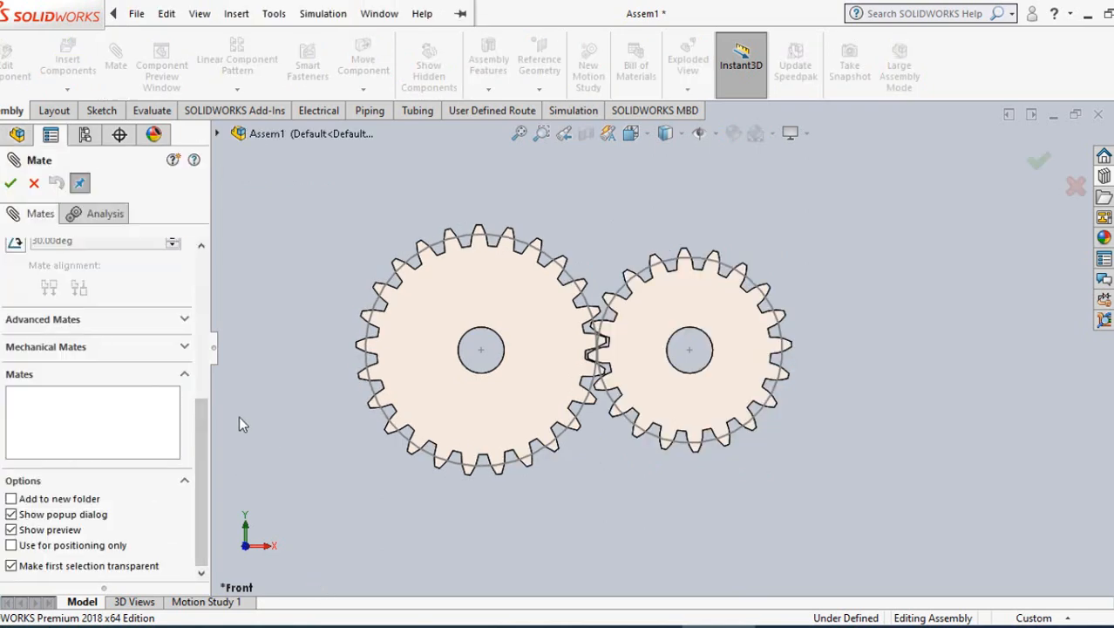
click(162, 349)
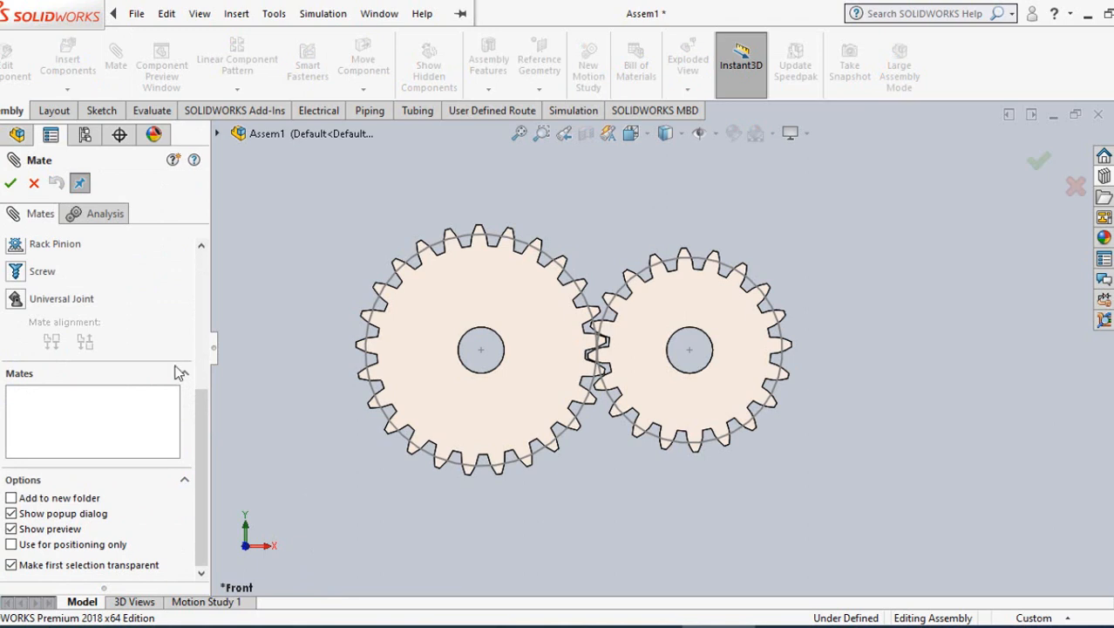
drag(211, 435, 191, 355)
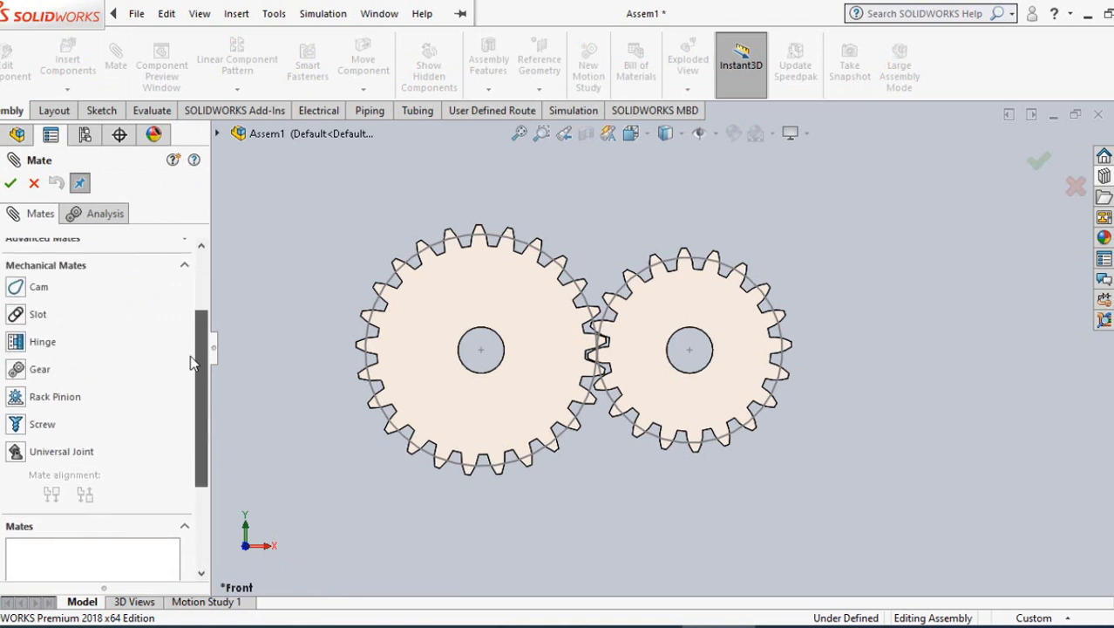
click(38, 371)
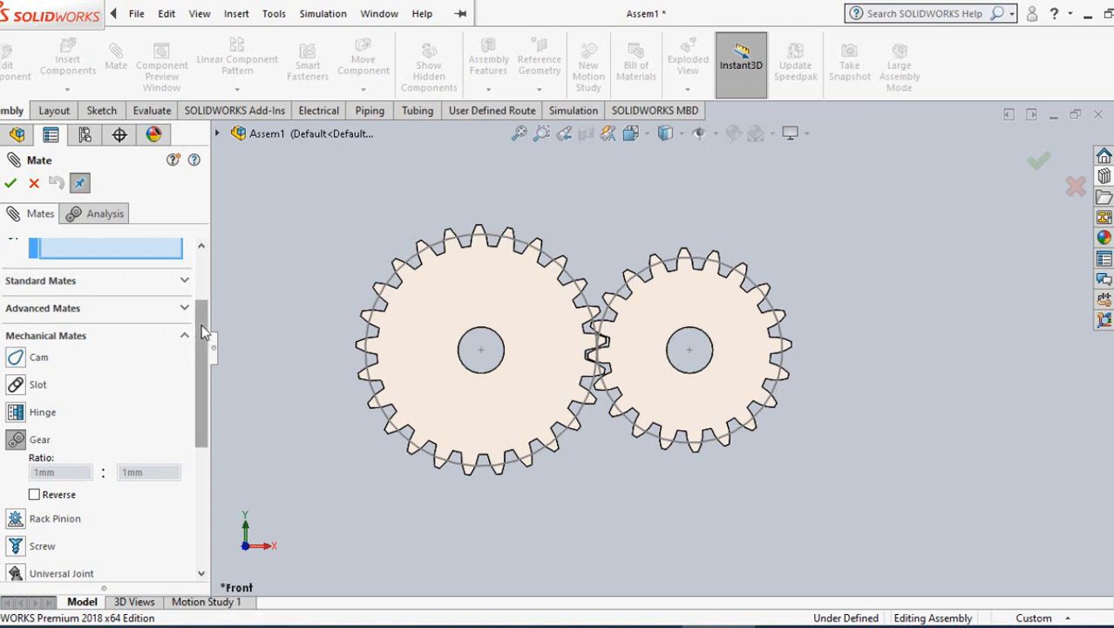
scroll(127, 290, up, 3)
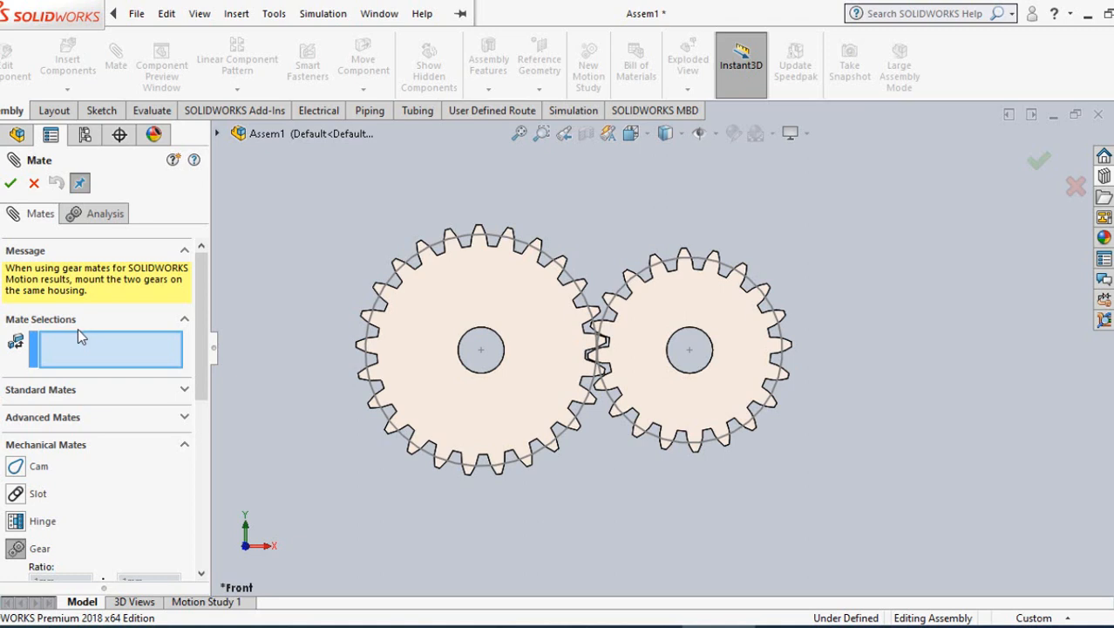
click(486, 375)
click(704, 374)
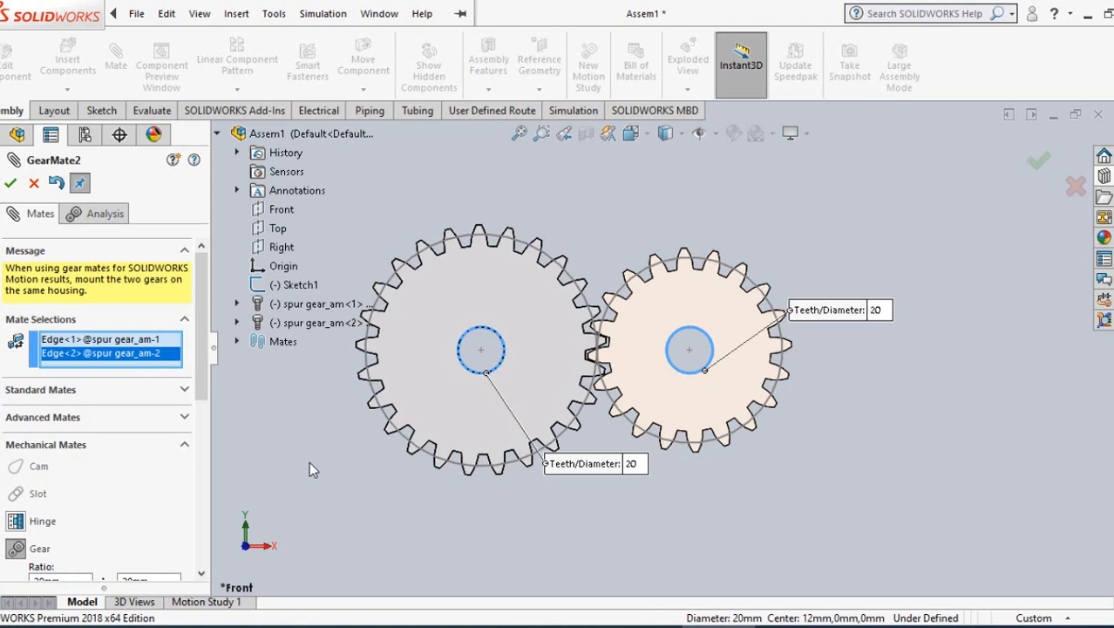
Step: Apply the gear mate with a ratio of 100 mm : 80 mm and rotate the larger gear to test it
drag(198, 381, 198, 459)
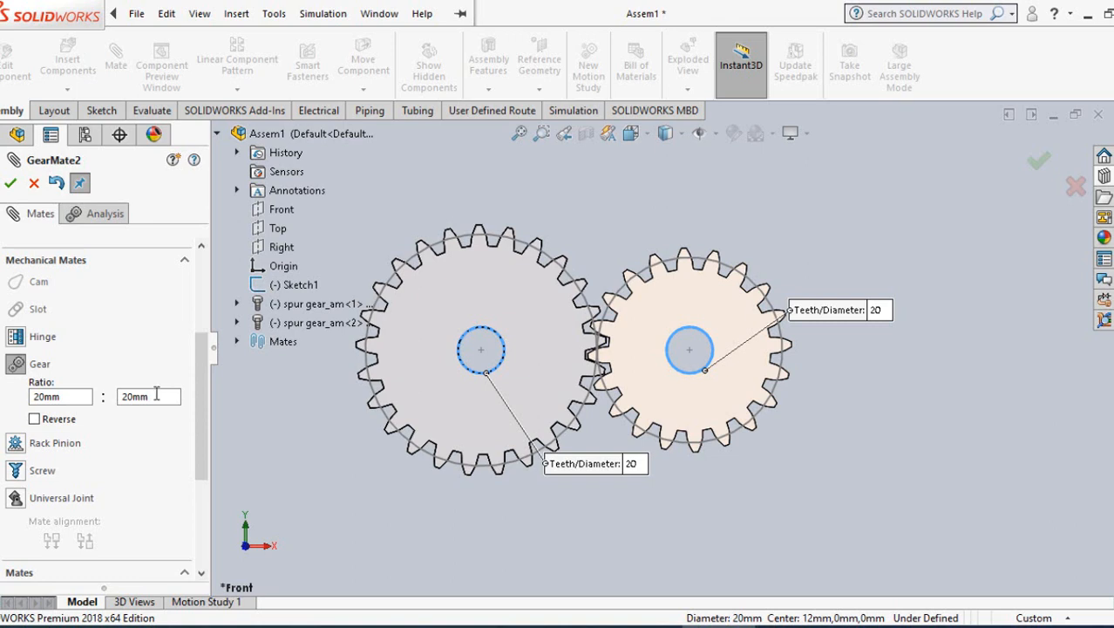
drag(70, 395, 20, 387)
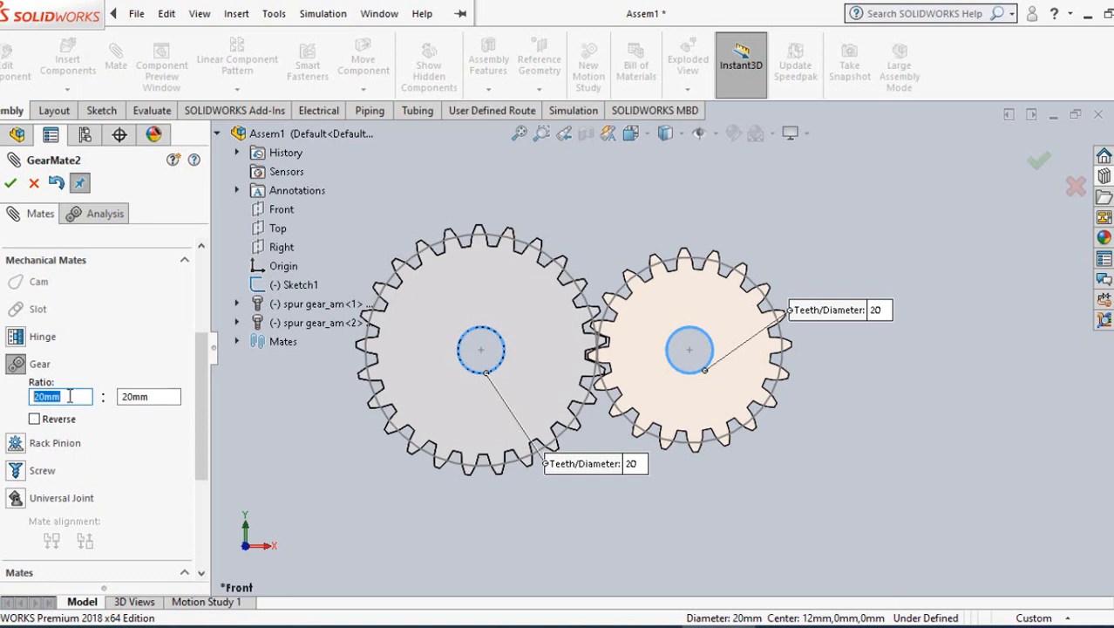
text(100)
click(161, 398)
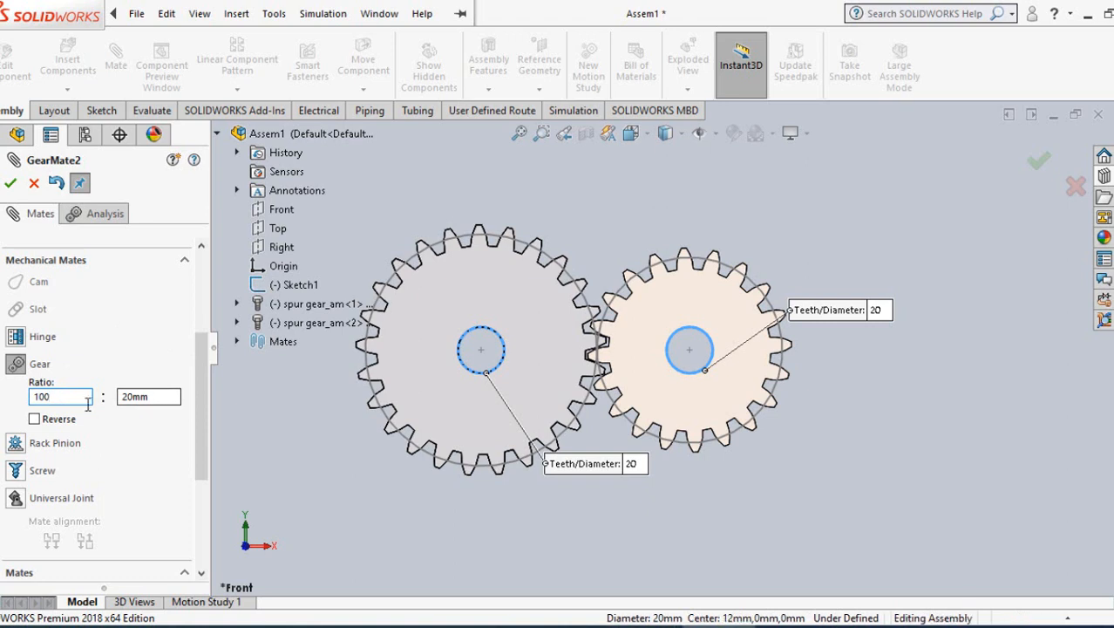
text(80)
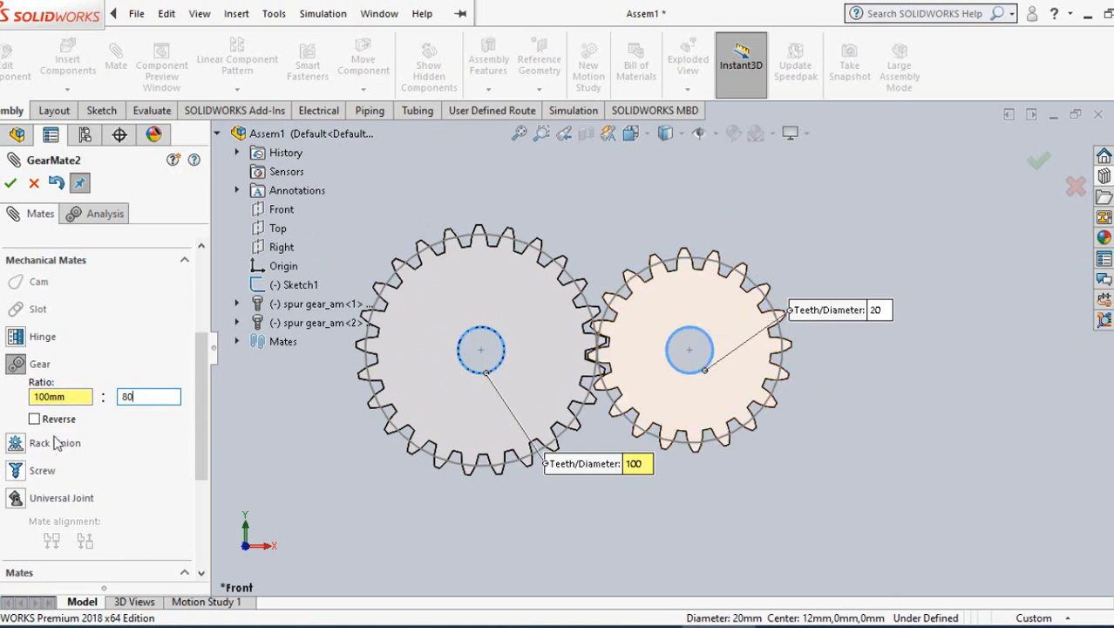
click(9, 182)
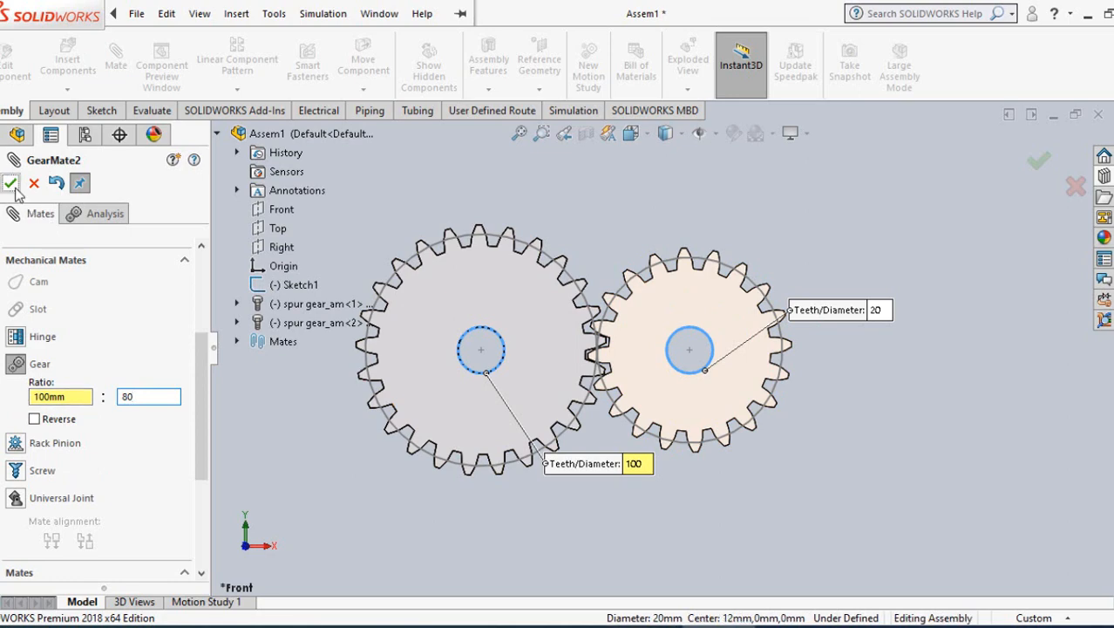
click(10, 183)
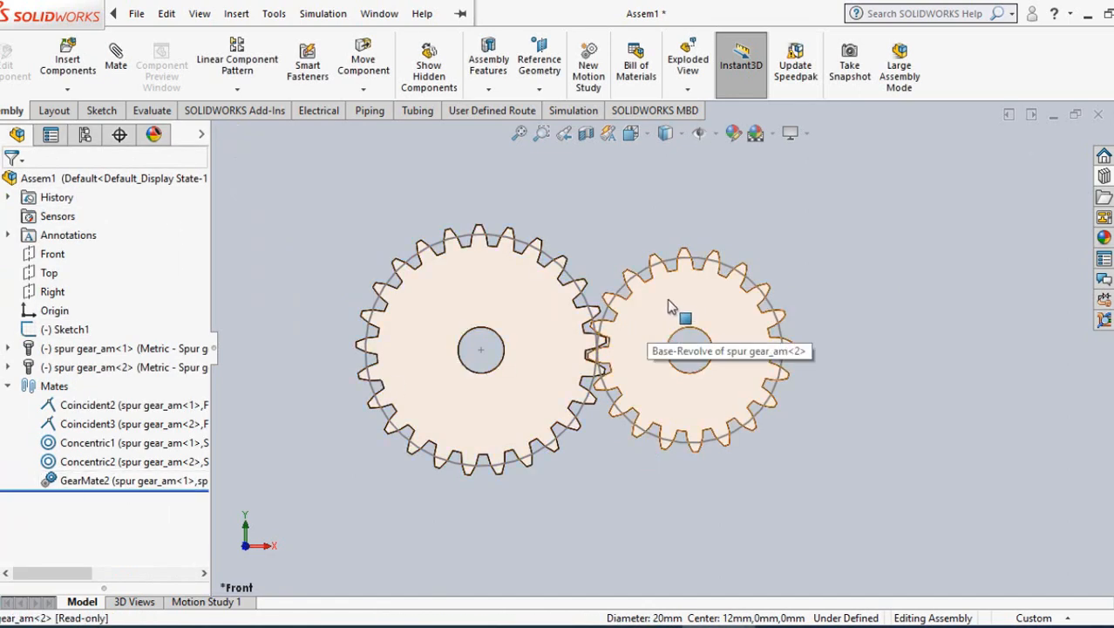
drag(523, 295, 223, 612)
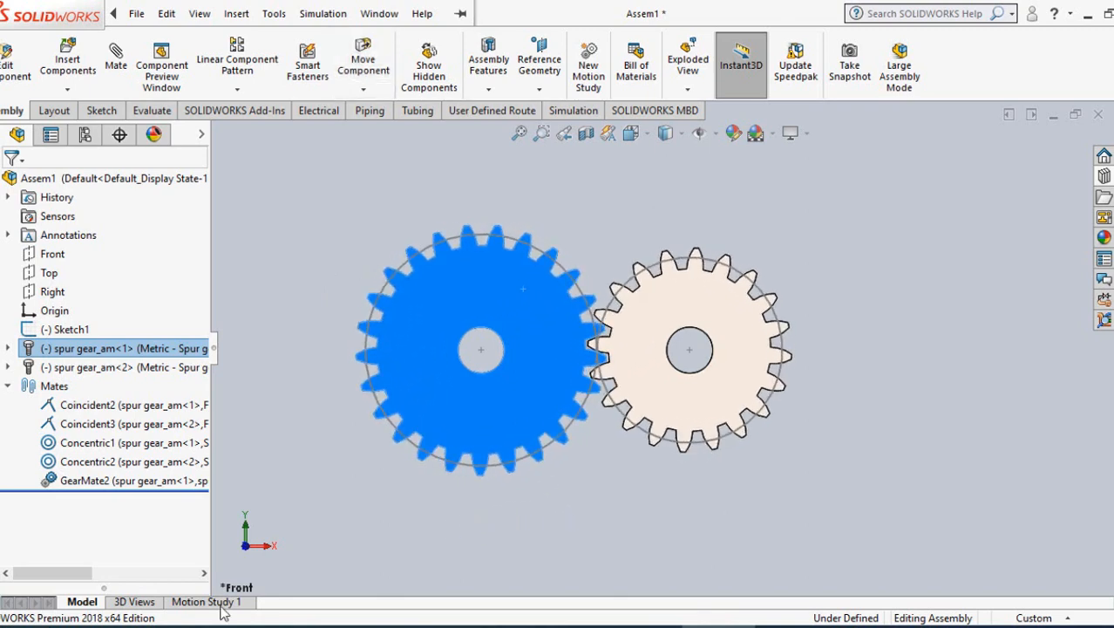
Step: Set the larger gear's module to 2 by editing its Toolbox component
right_click(109, 348)
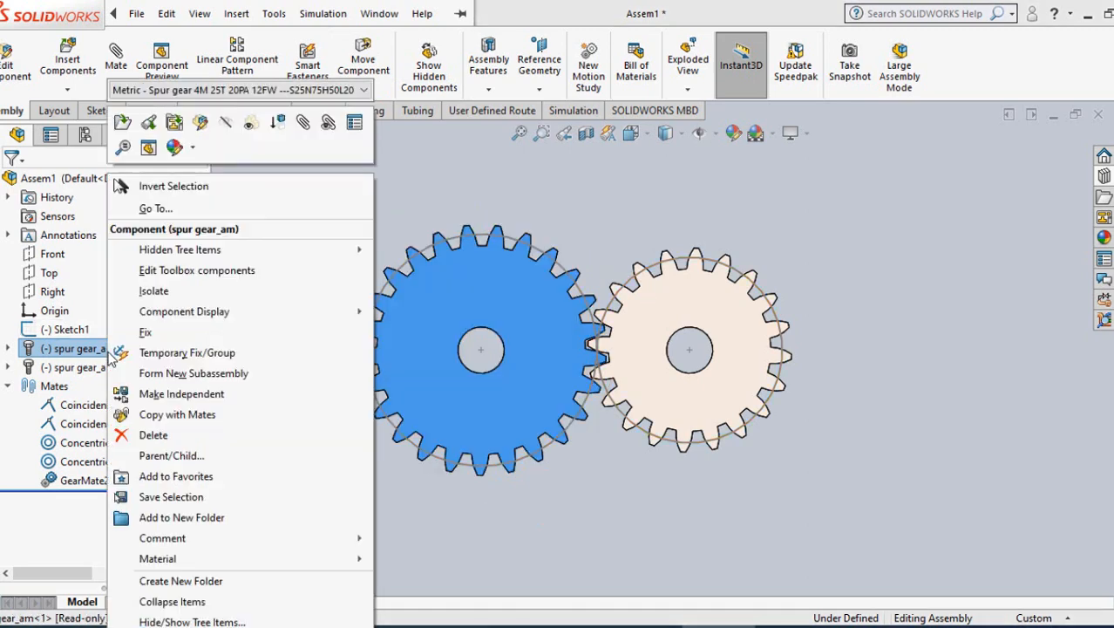
click(177, 276)
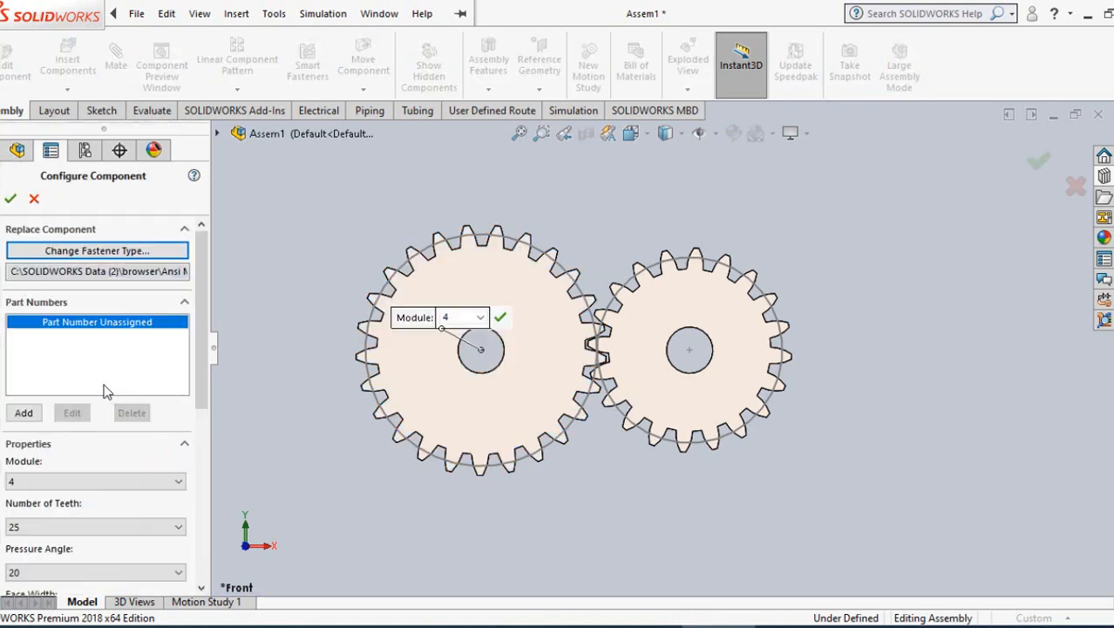
click(87, 480)
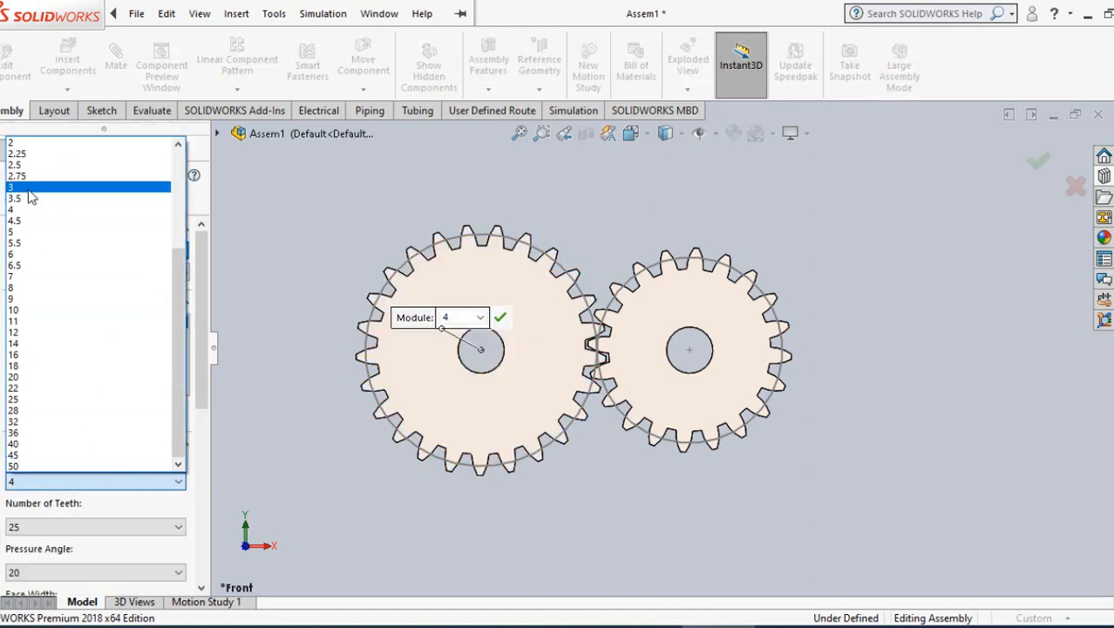
click(30, 143)
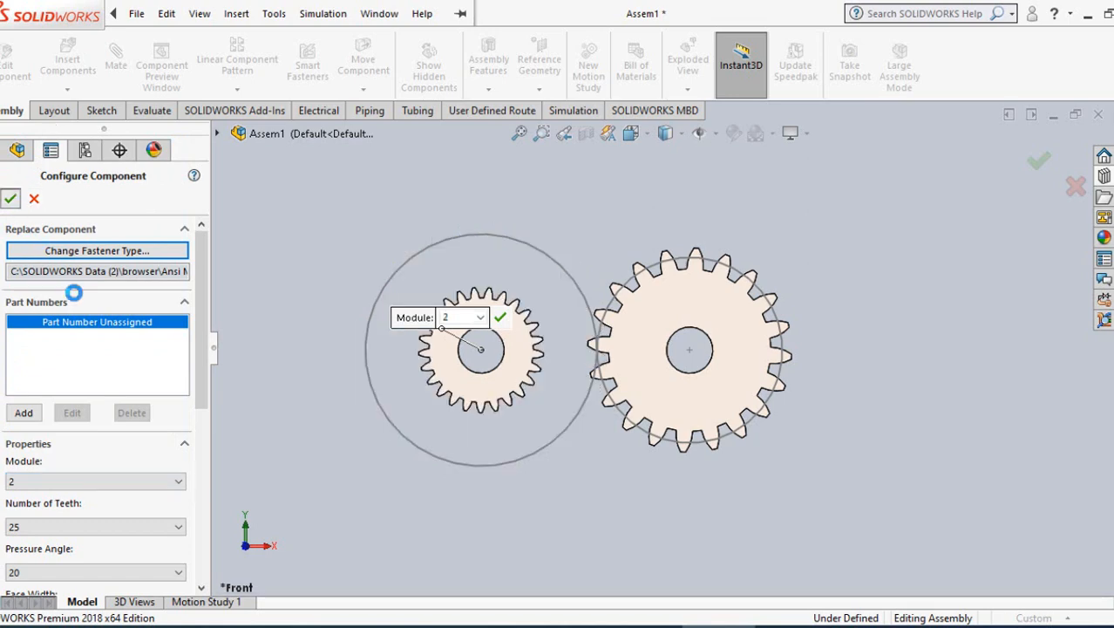
key(Return)
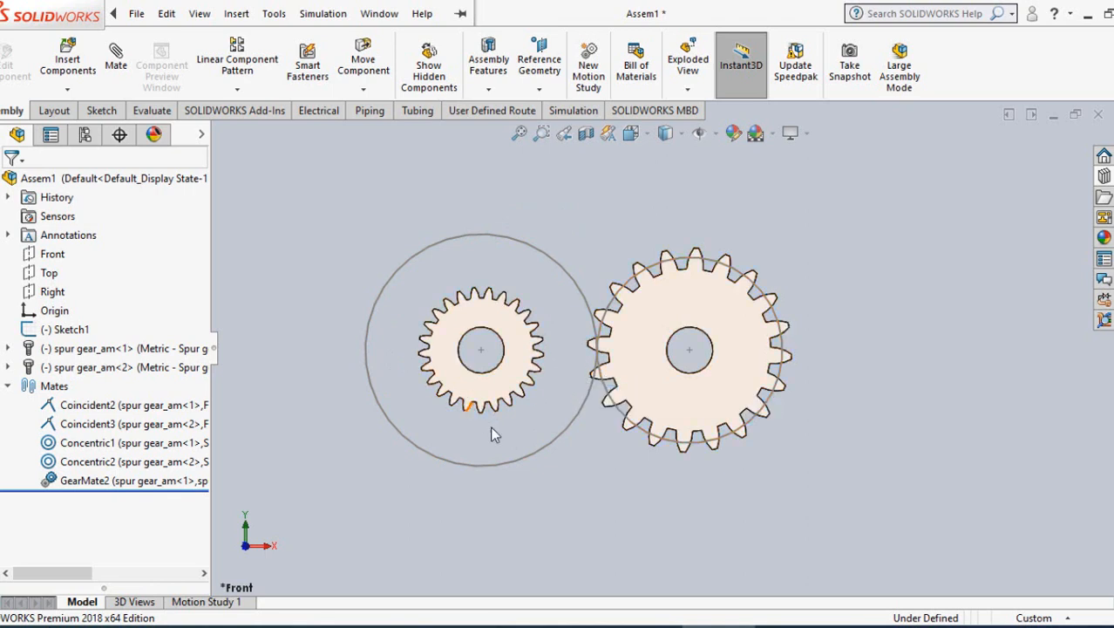
Step: Set the larger gear's module back to 4 in its Toolbox component configuration
right_click(202, 349)
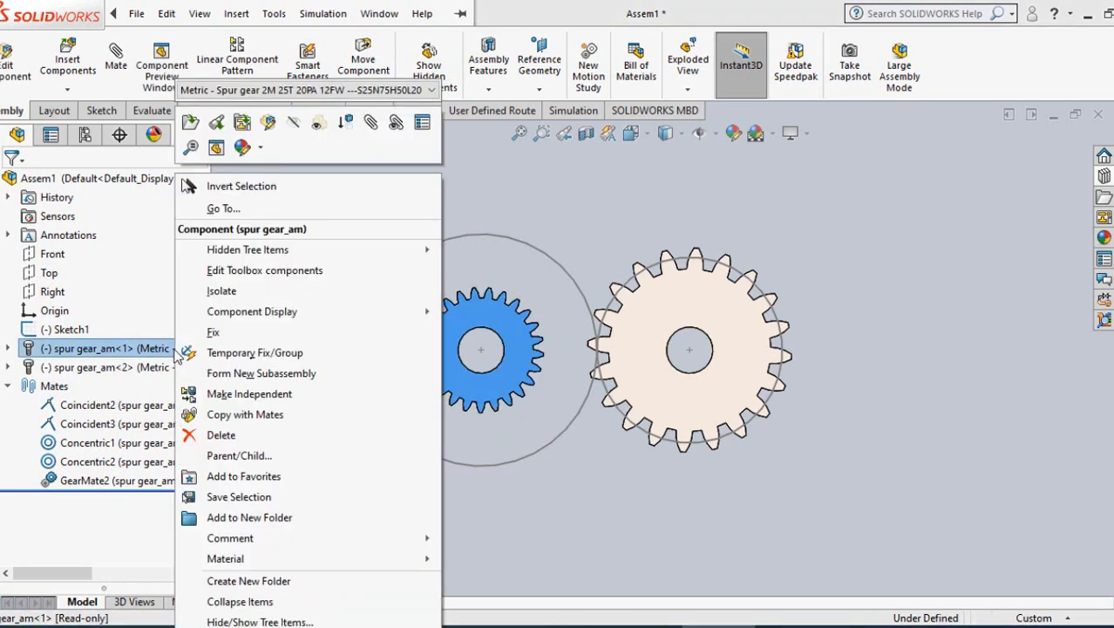
click(230, 272)
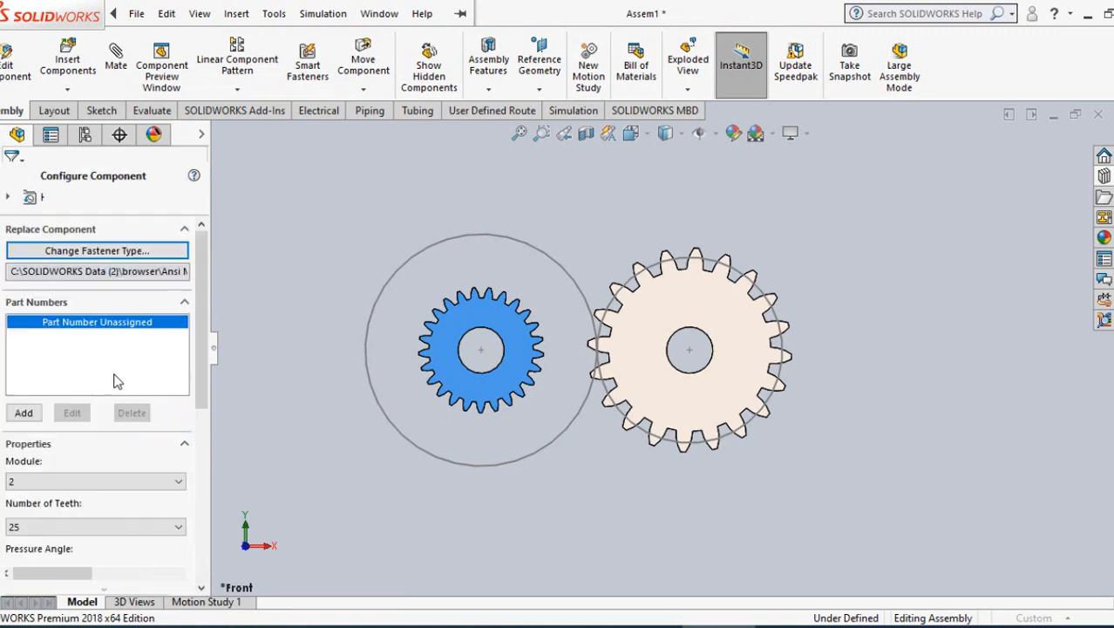
click(46, 481)
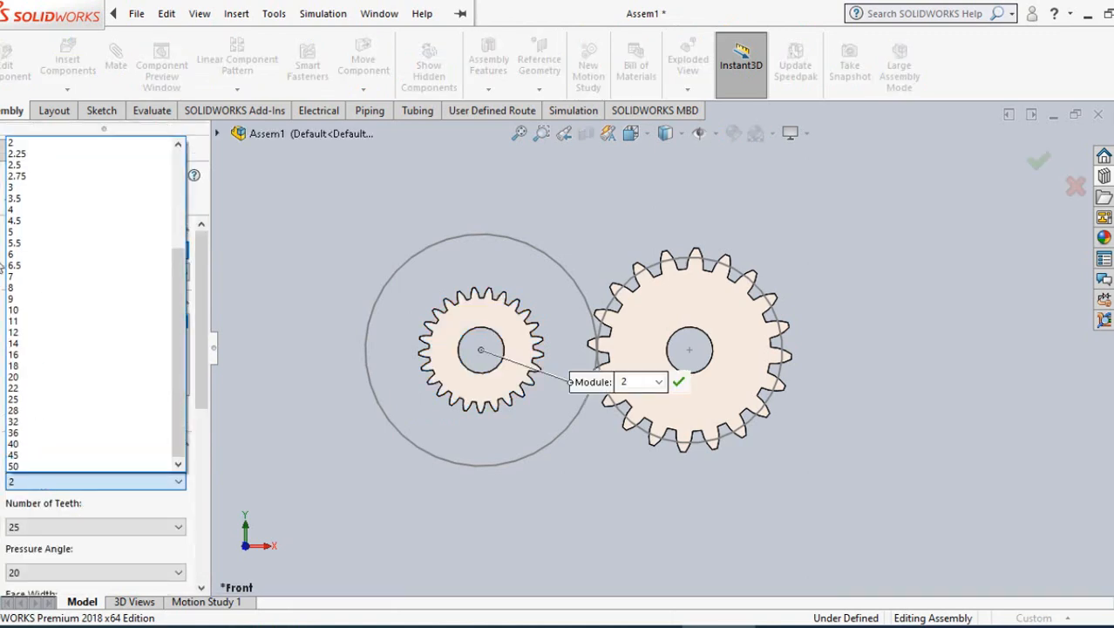
click(26, 210)
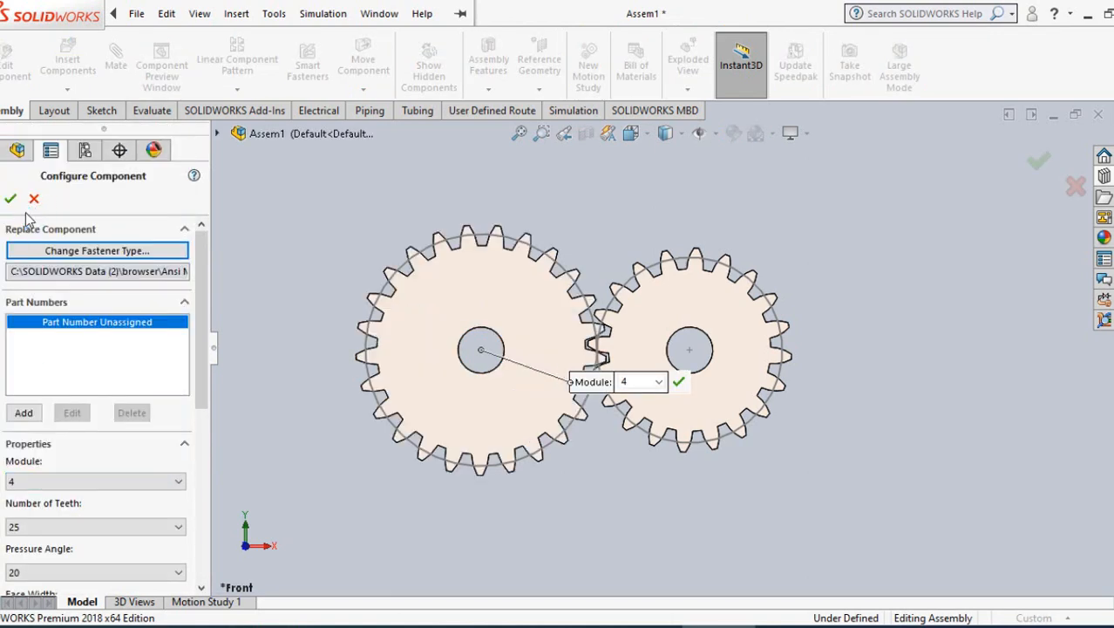
click(10, 200)
Step: Edit the gear mate's ratio to 100 mm : 50 mm and rotate the smaller gear to test the motion
click(91, 482)
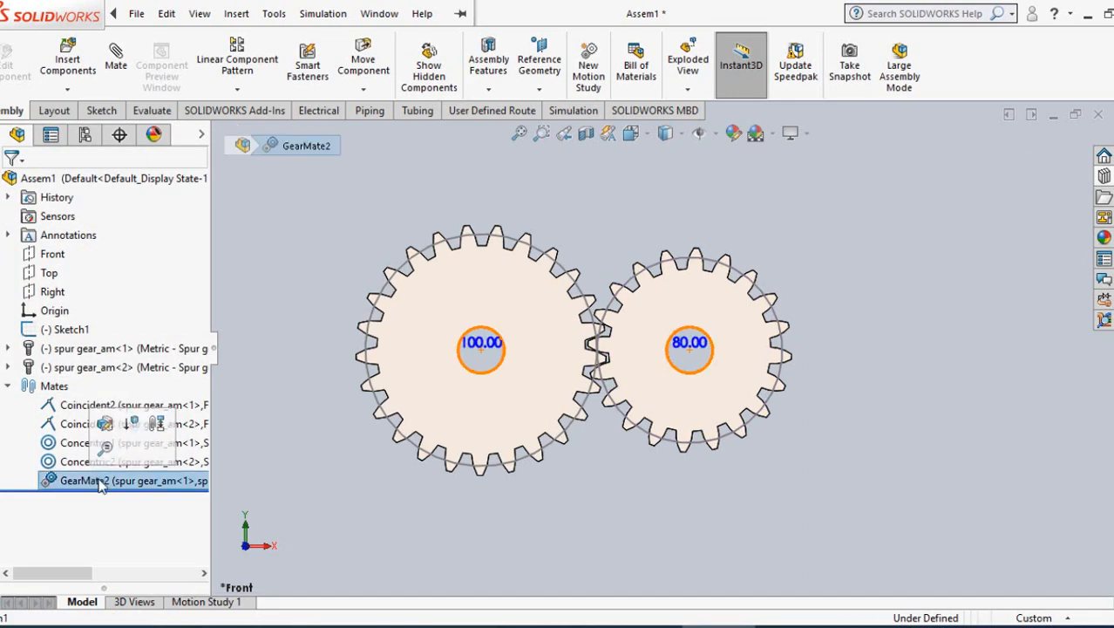
right_click(98, 485)
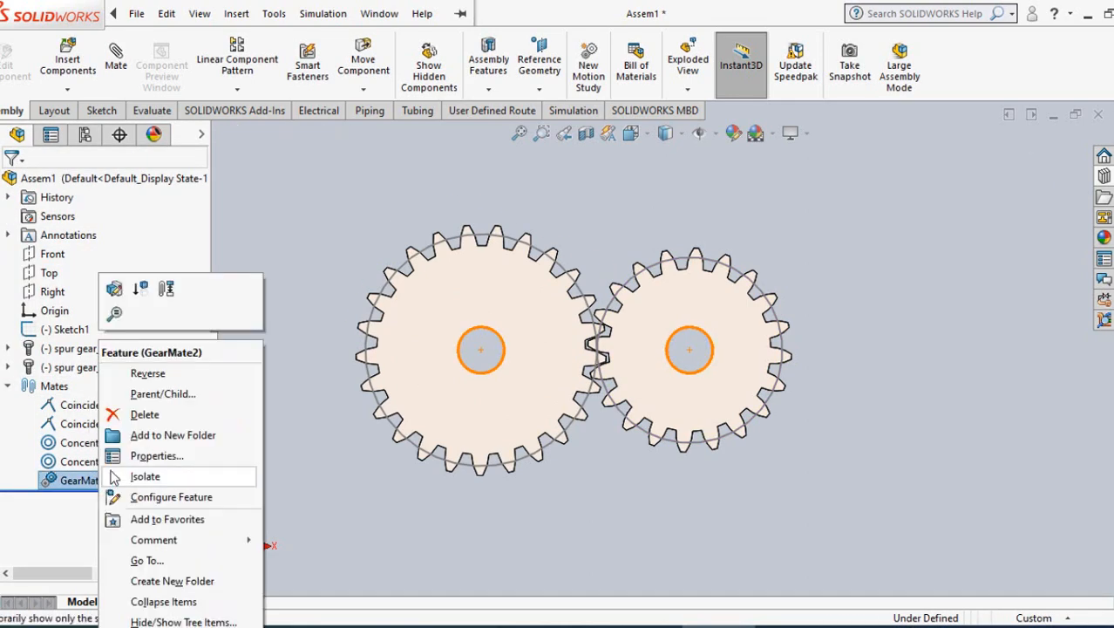
click(115, 290)
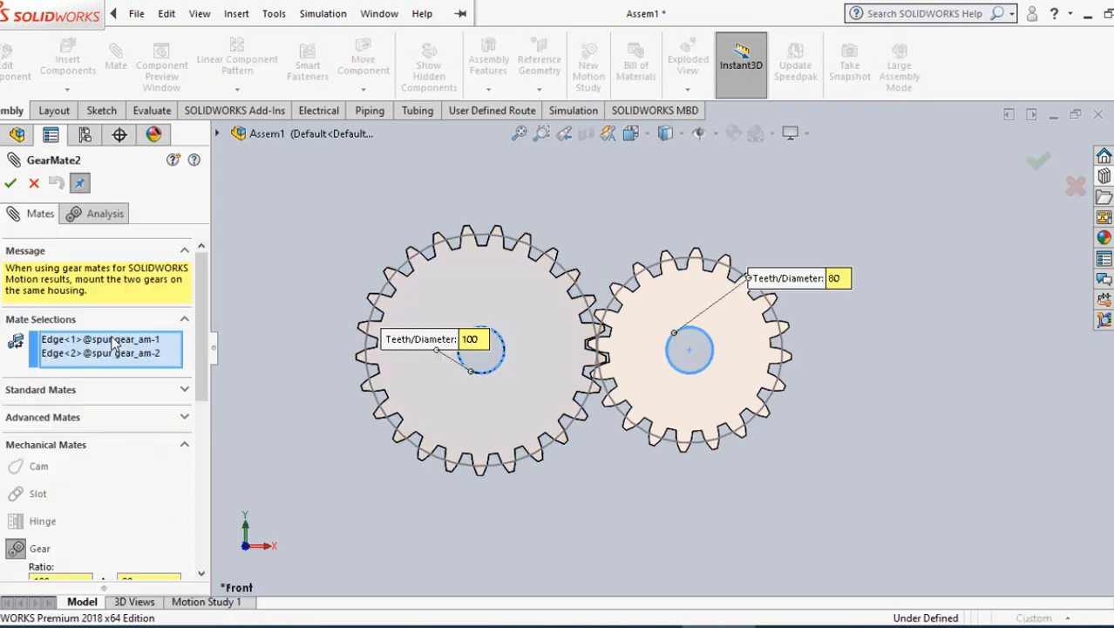
scroll(207, 377, down, 5)
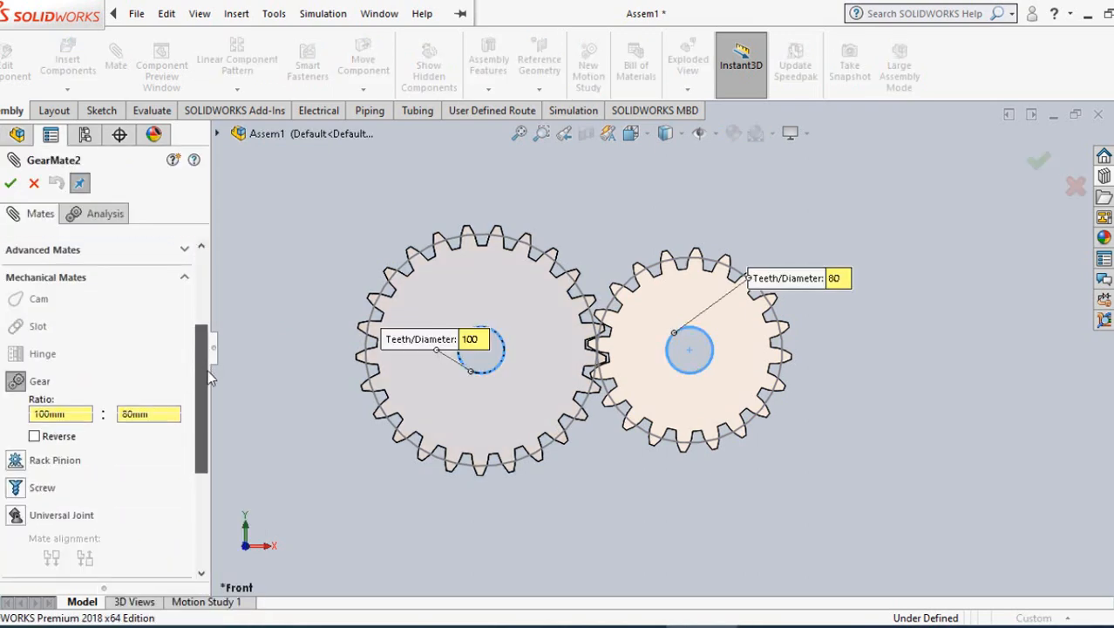
double_click(123, 408)
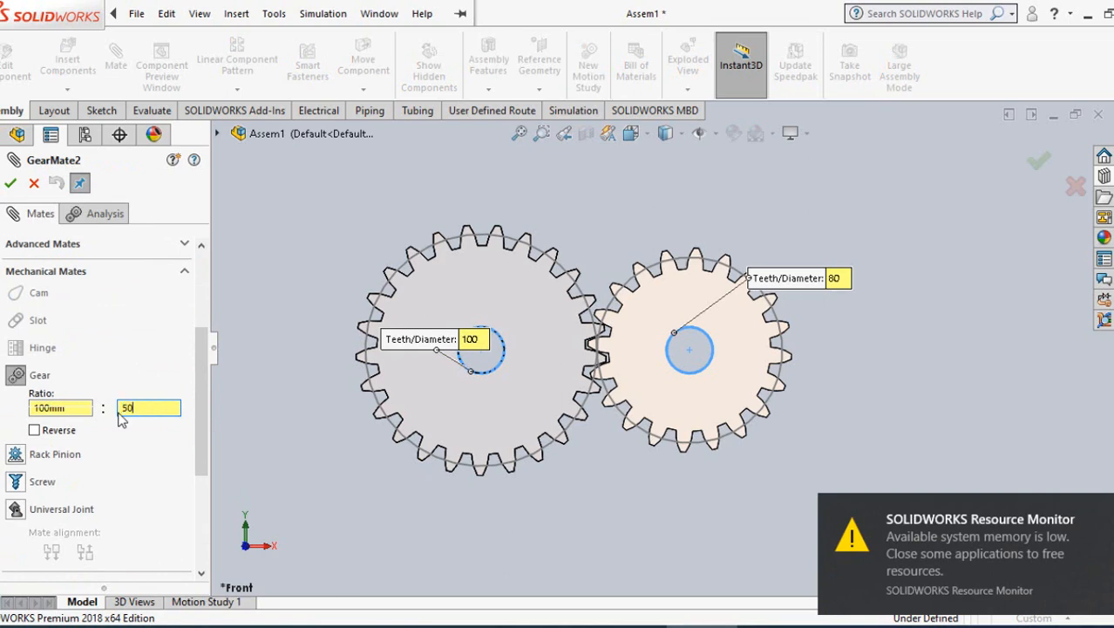
click(538, 479)
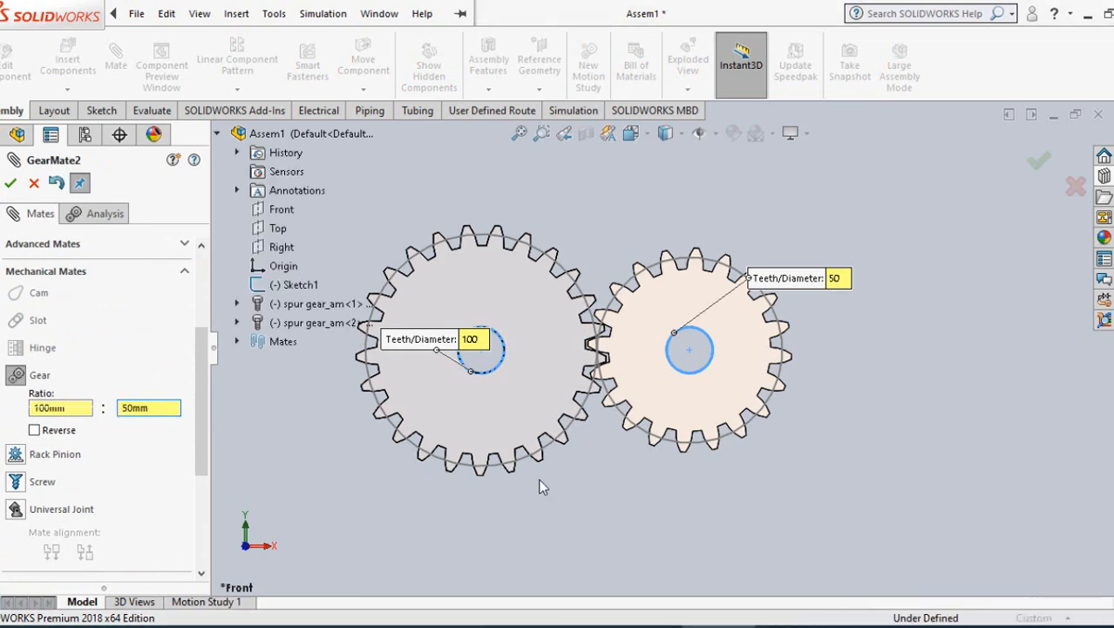
click(11, 184)
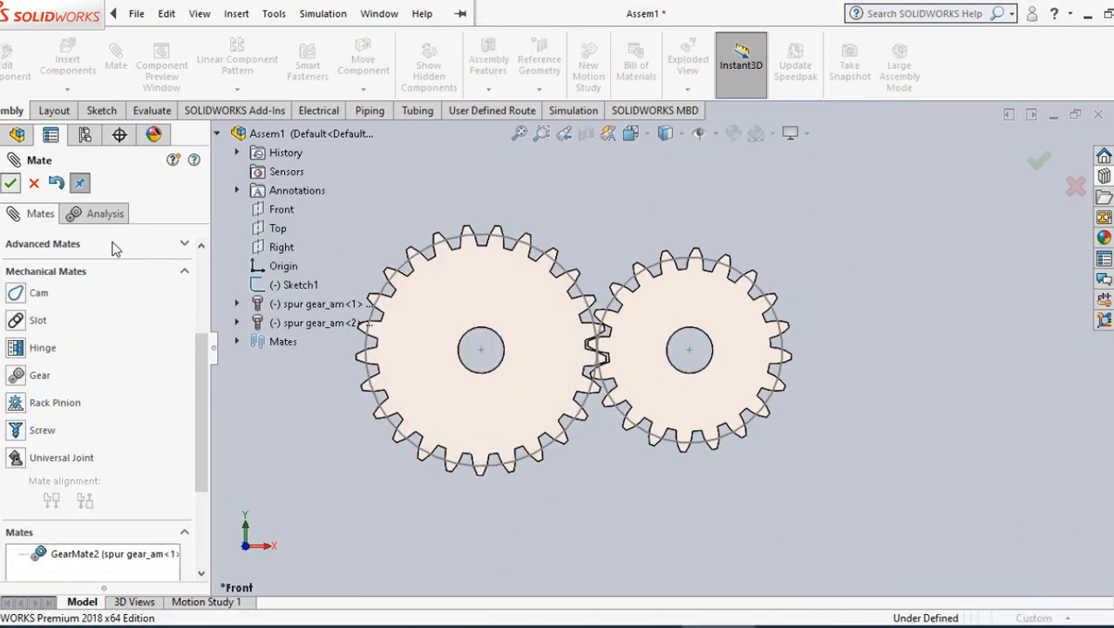
drag(683, 427, 600, 340)
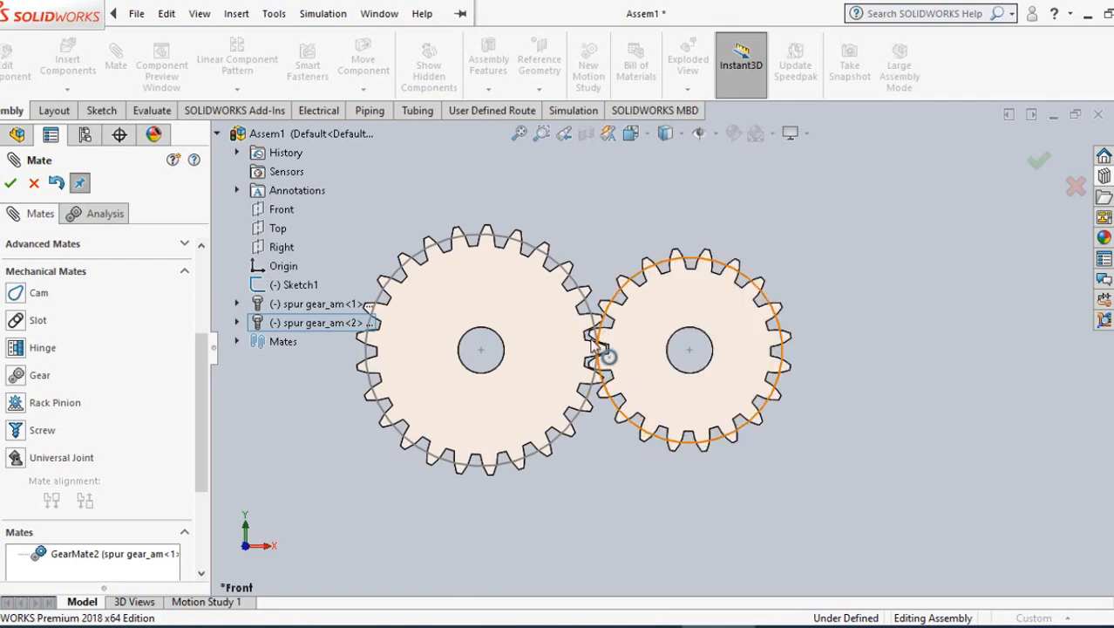
click(34, 185)
Step: Edit the gear mate between the two spur gears and set its ratio to 100 mm : 80 mm
click(98, 482)
right_click(98, 484)
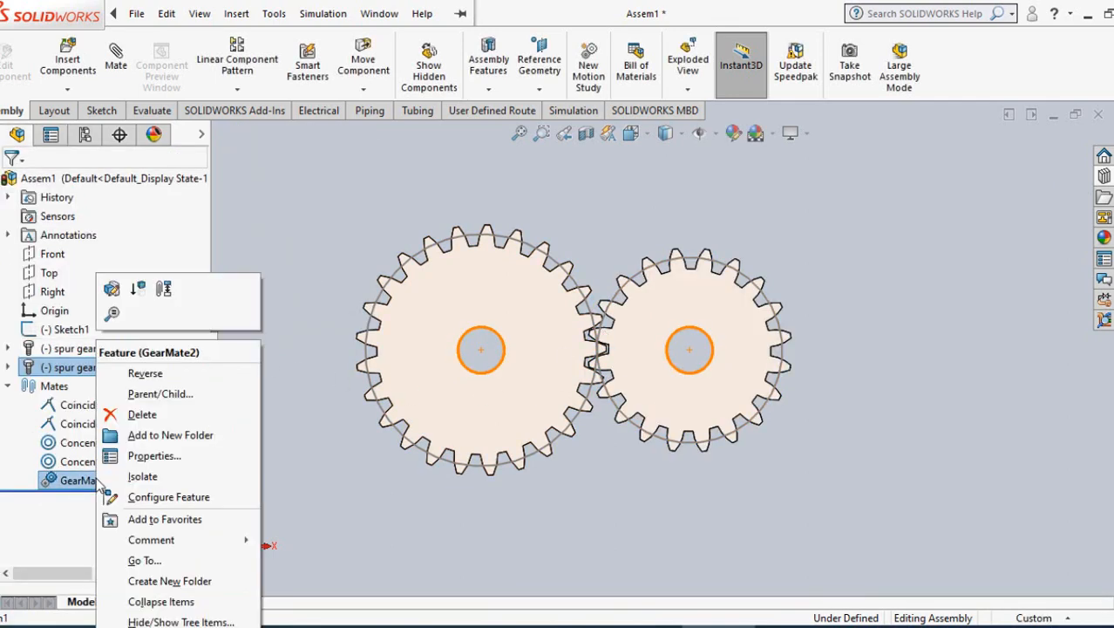
click(108, 290)
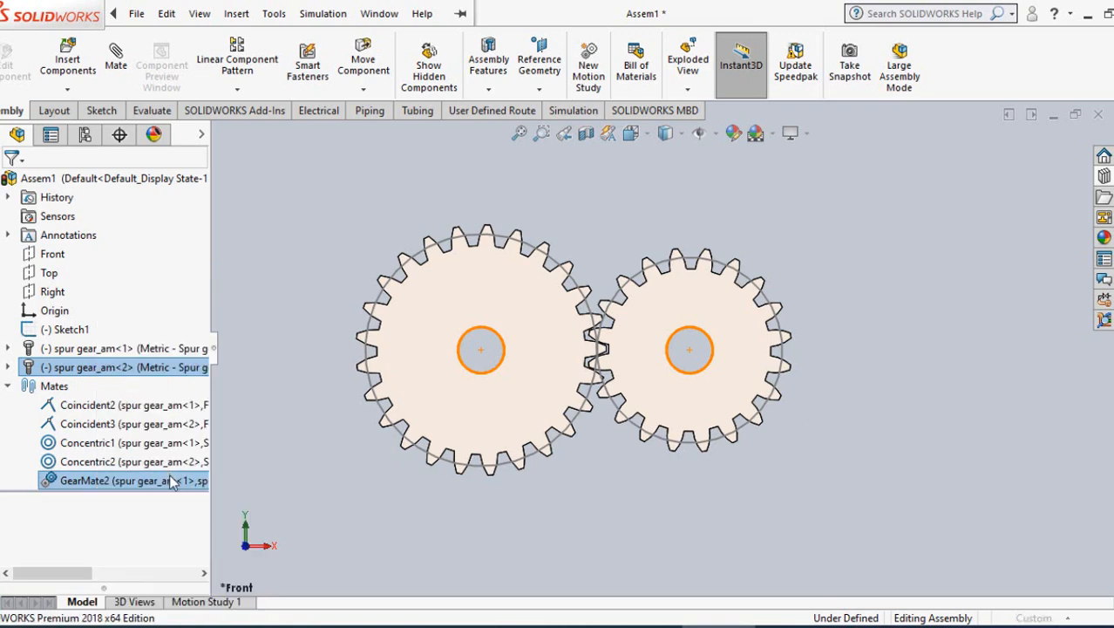
drag(203, 386, 214, 468)
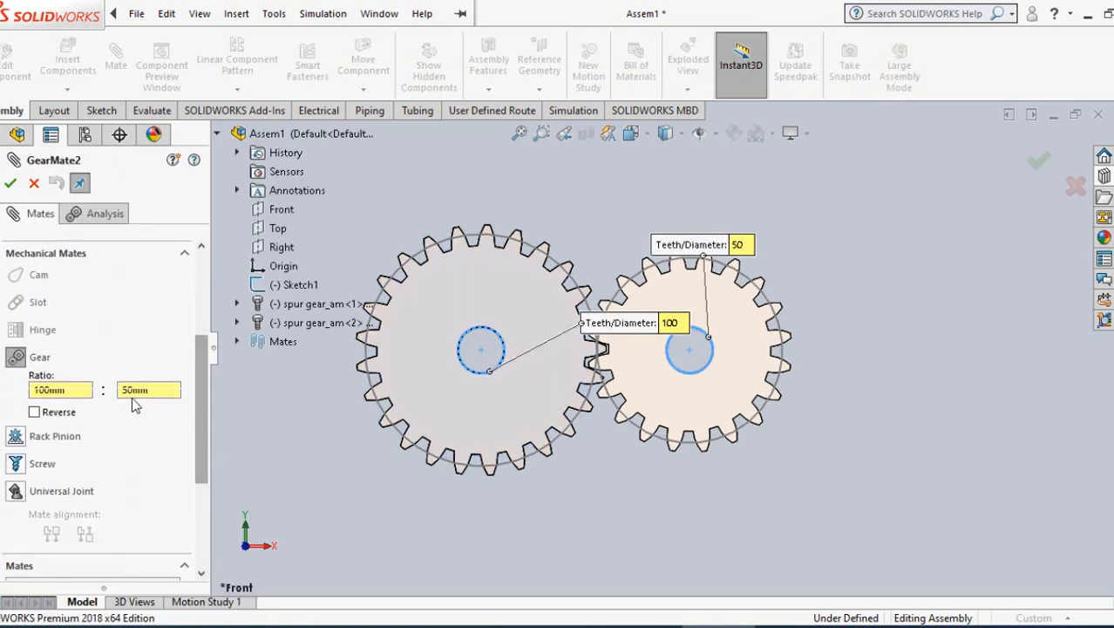
click(150, 389)
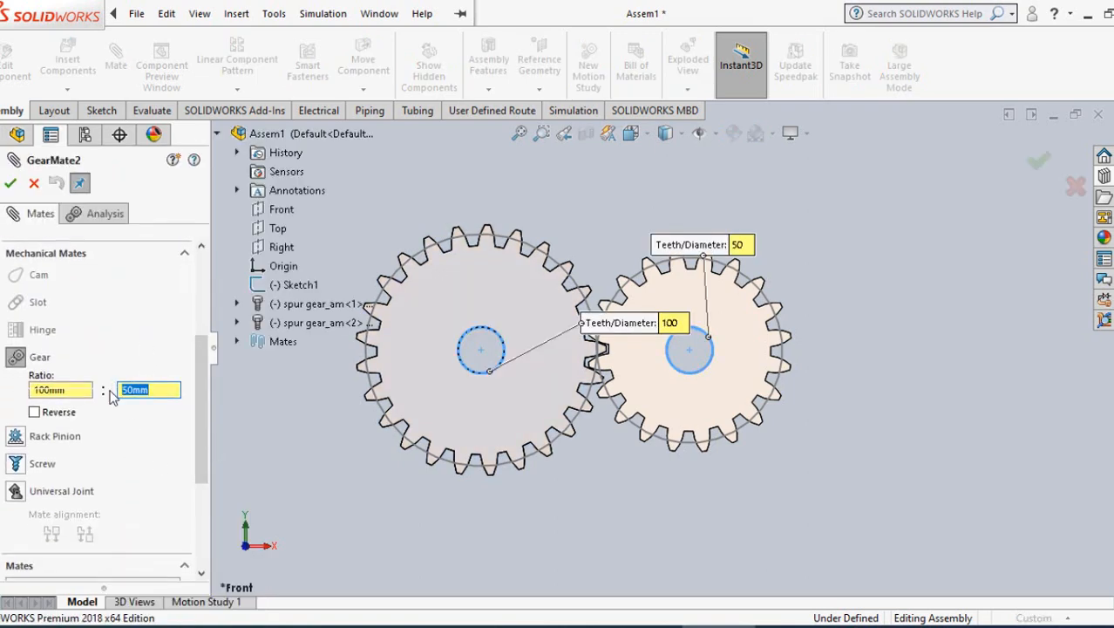
click(8, 184)
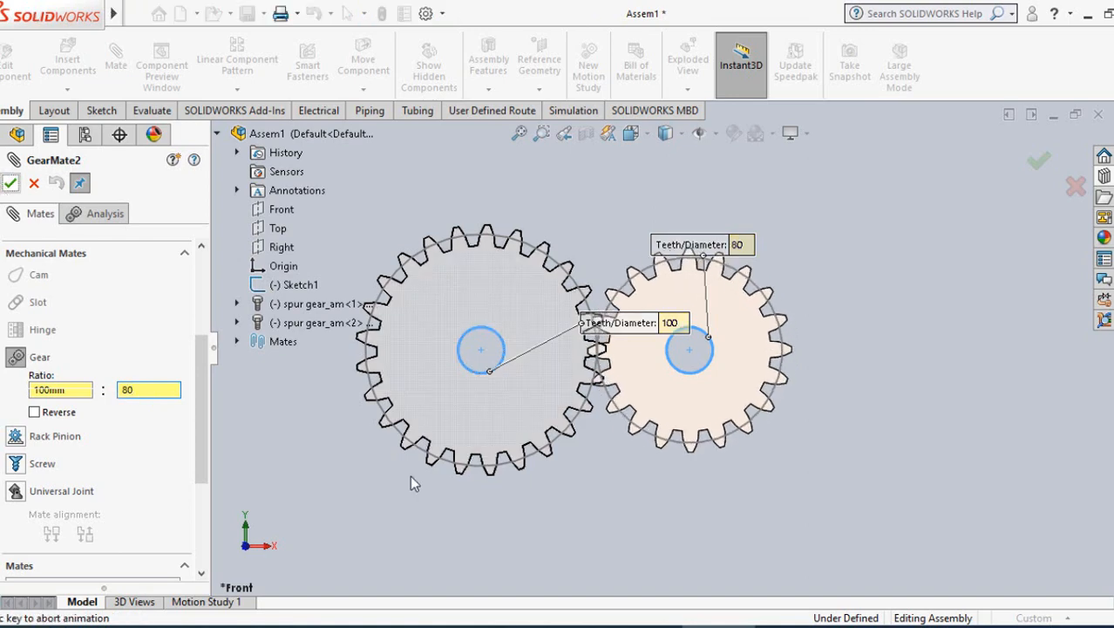
click(33, 185)
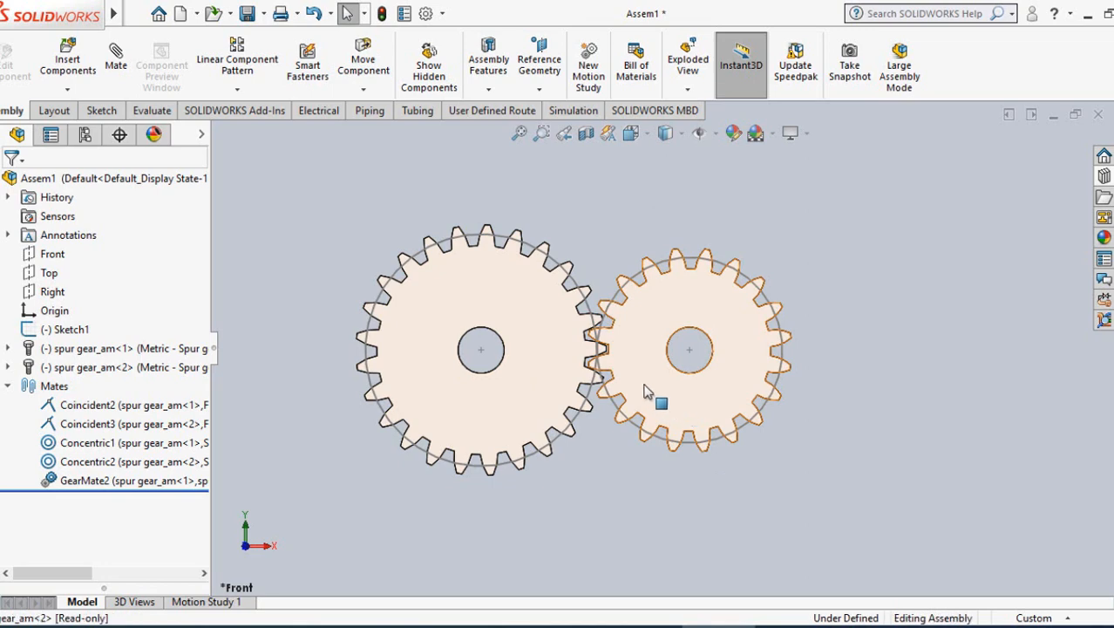
Step: Rotate the smaller gear to test how its teeth mesh with the larger gear
click(636, 336)
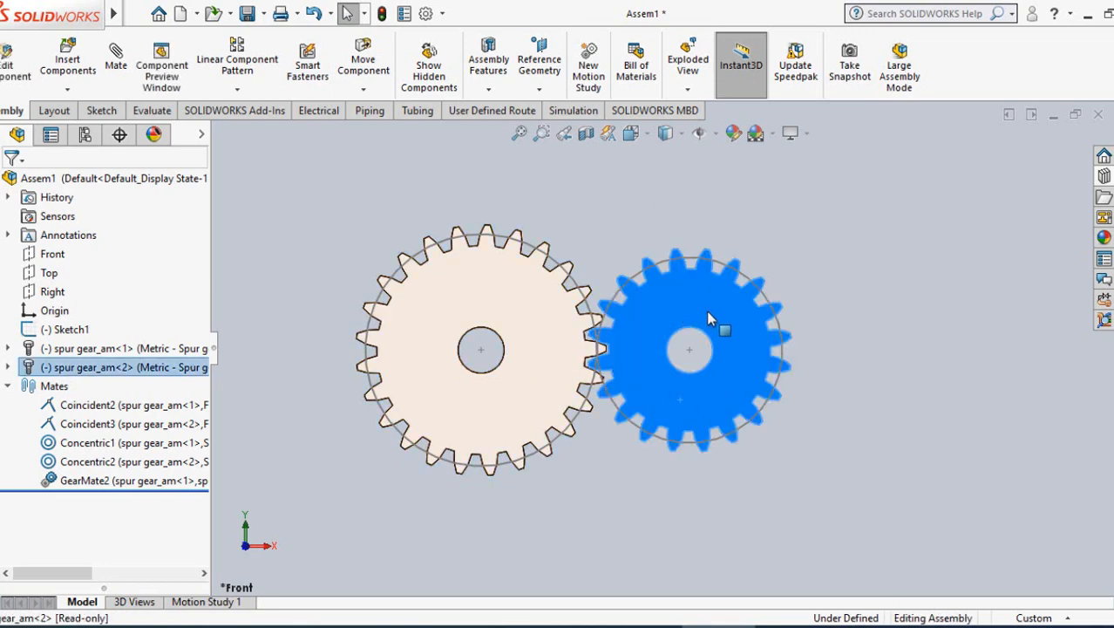
drag(650, 373, 668, 279)
click(608, 209)
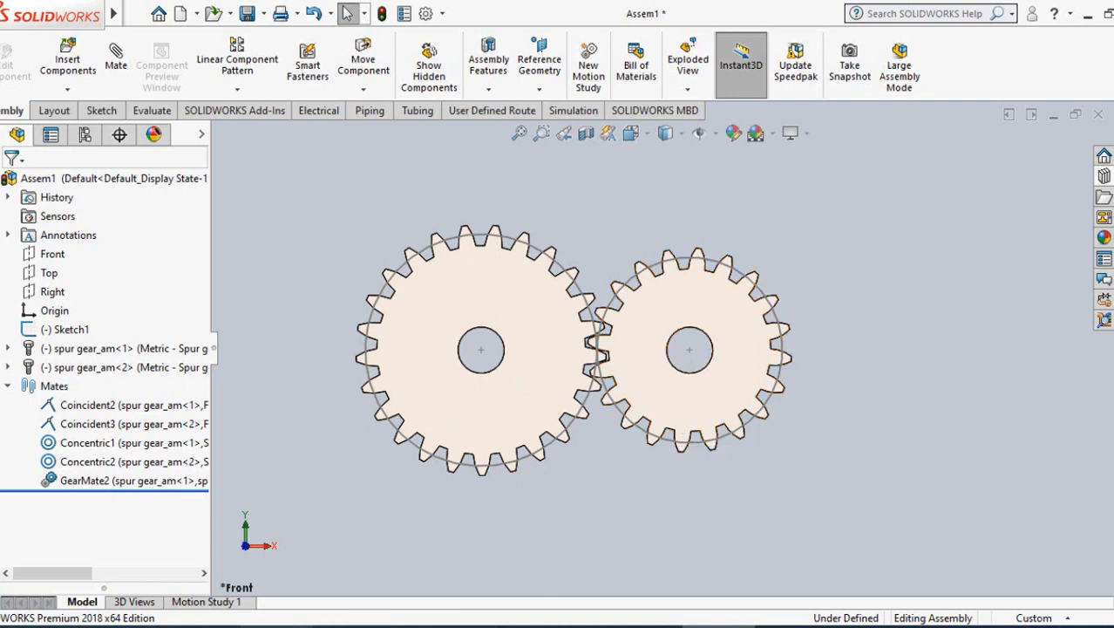
Step: In Motion Study 1, add a constant-speed 100 RPM rotary motor on the larger gear's bore edge and calculate the study
click(206, 603)
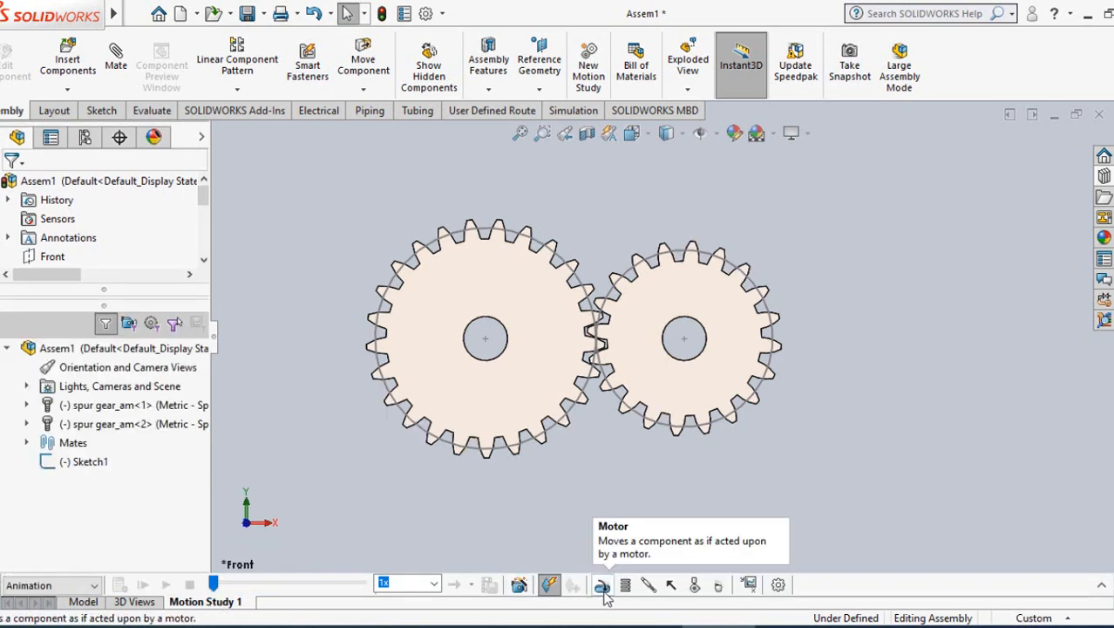
click(603, 590)
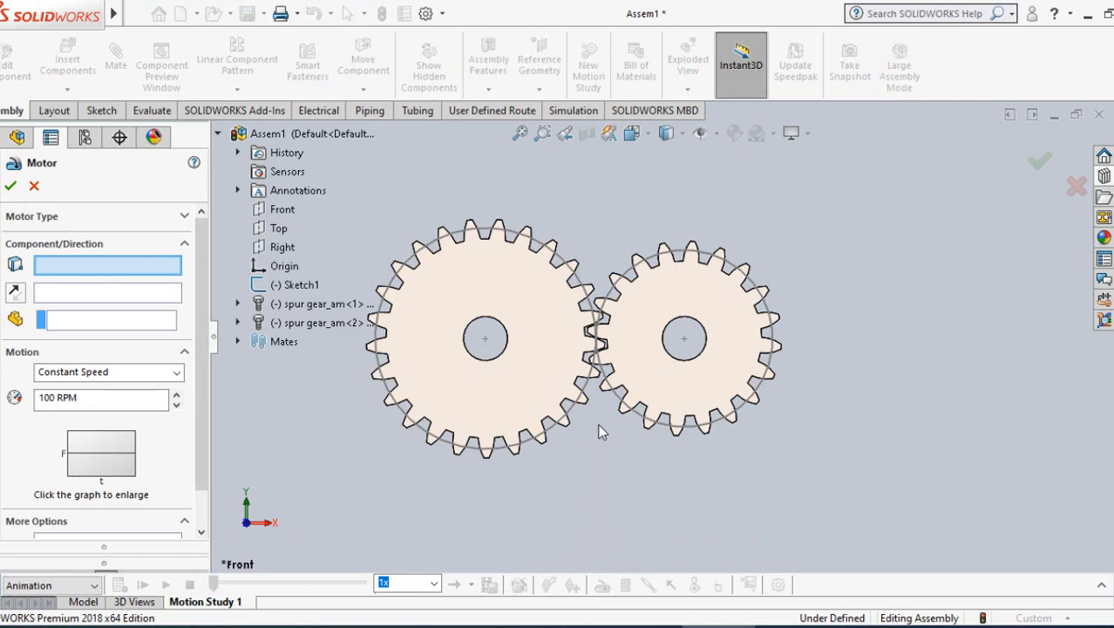
click(504, 358)
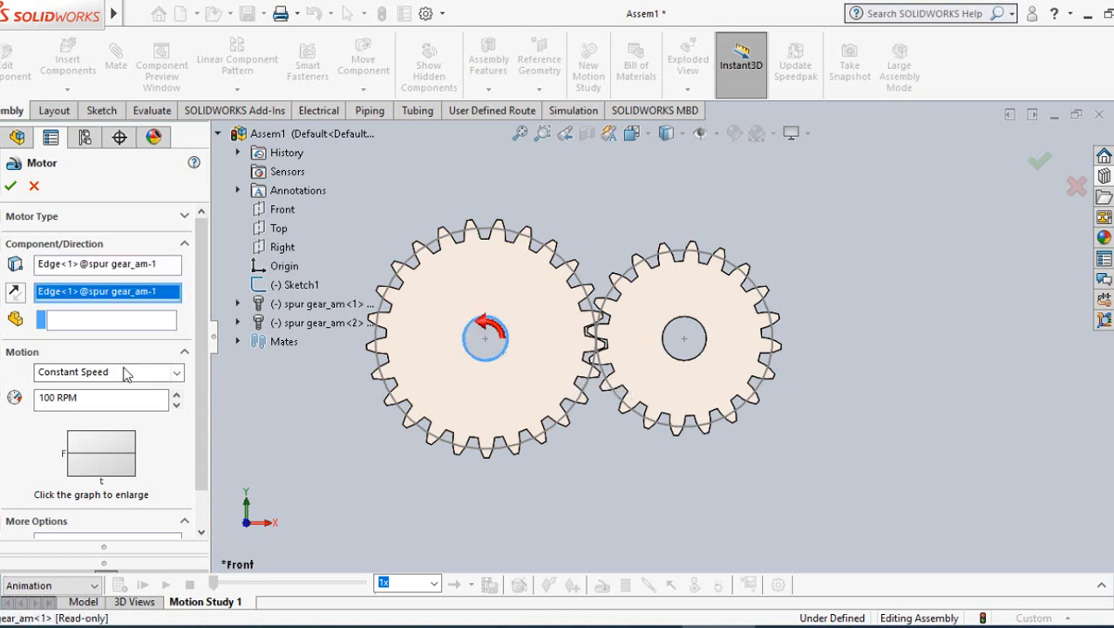
drag(79, 398, 48, 402)
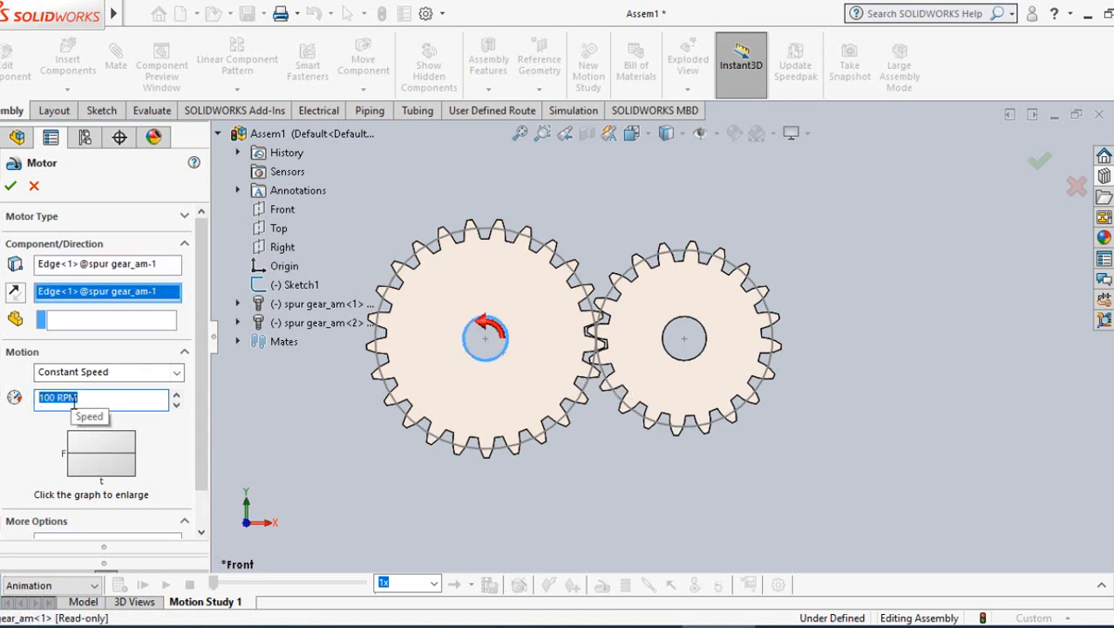
click(122, 458)
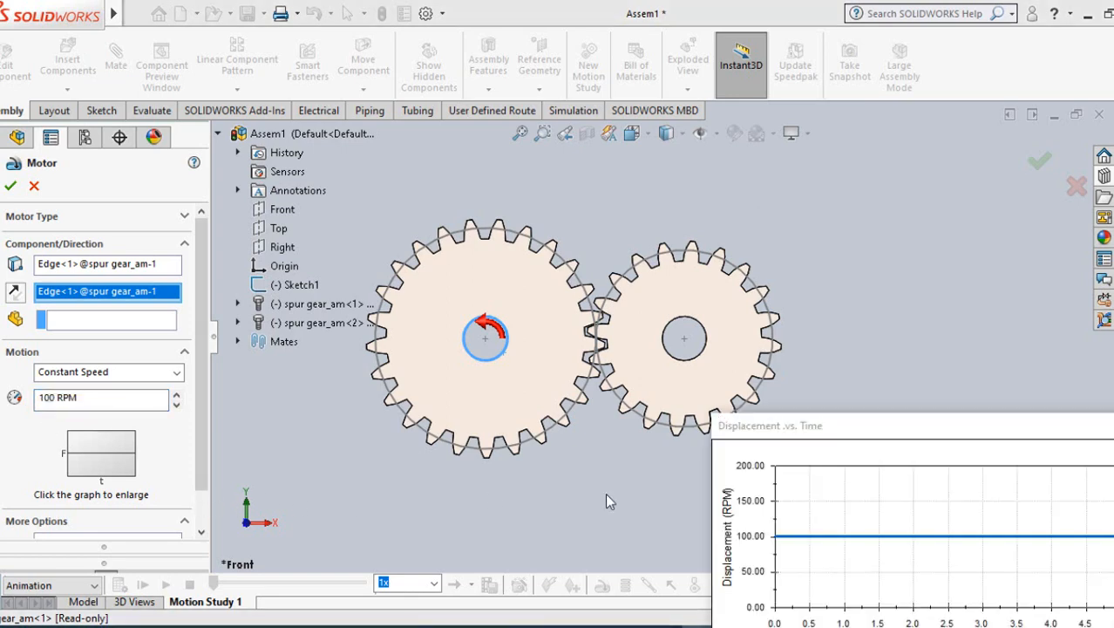
click(1113, 427)
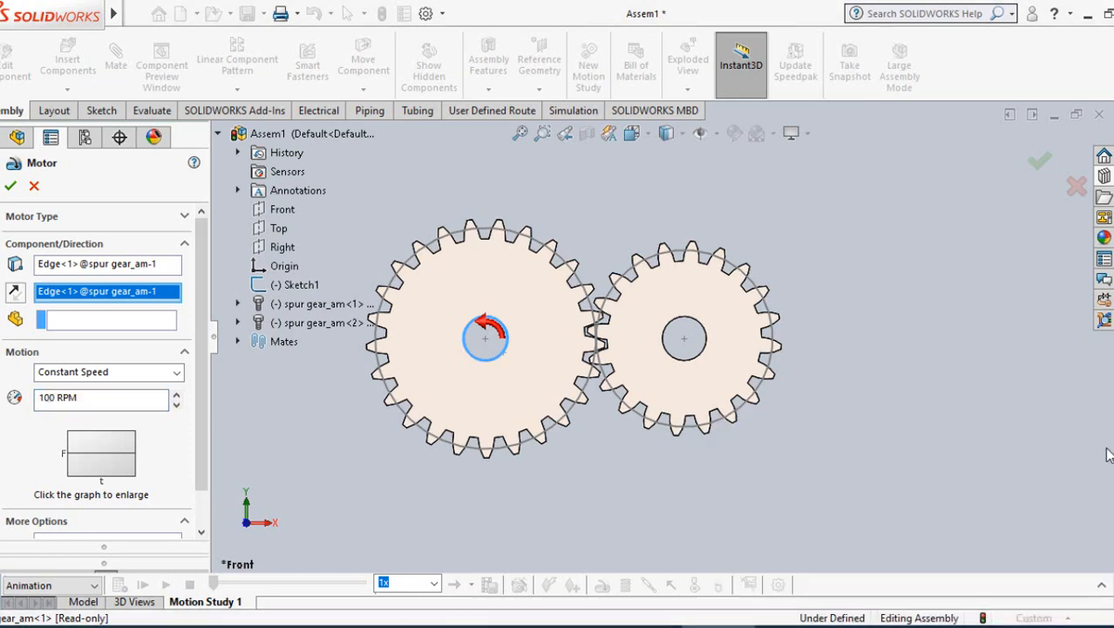
click(11, 188)
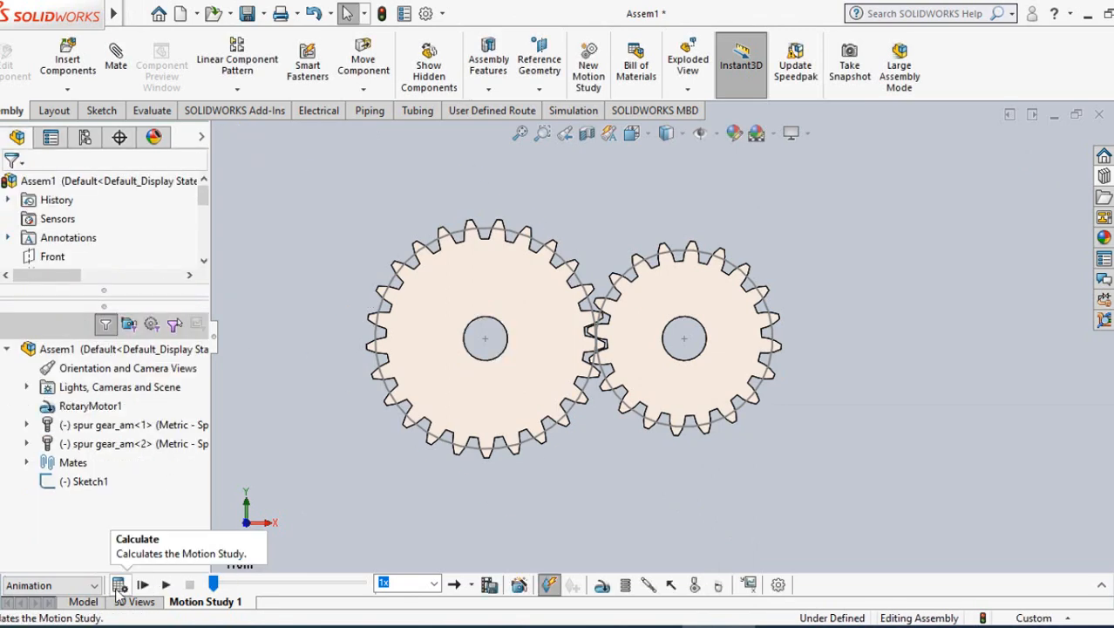
click(119, 586)
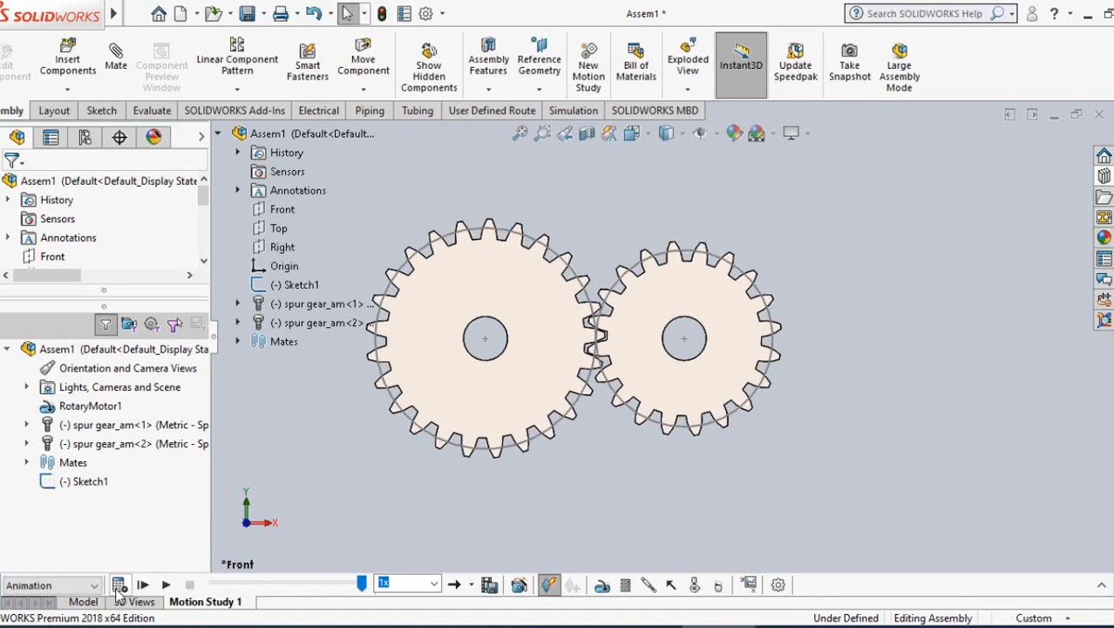
Step: Save the entire animation to the Desktop as AVI file "simple gears assembly" with Microsoft Video 1 compression, recalculating the study before saving
click(489, 585)
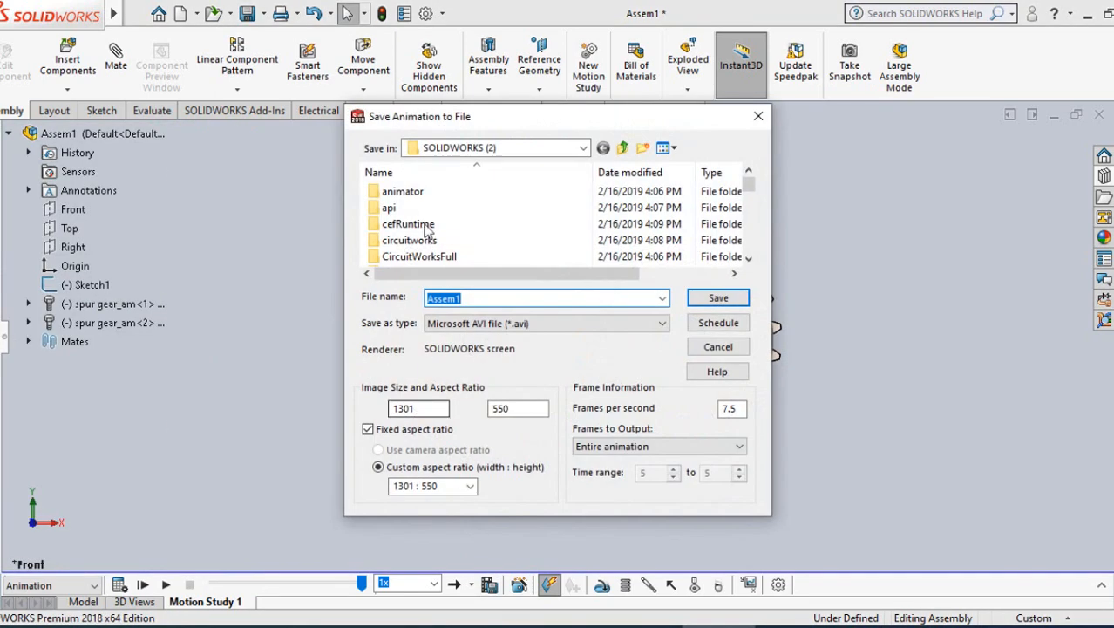
click(582, 150)
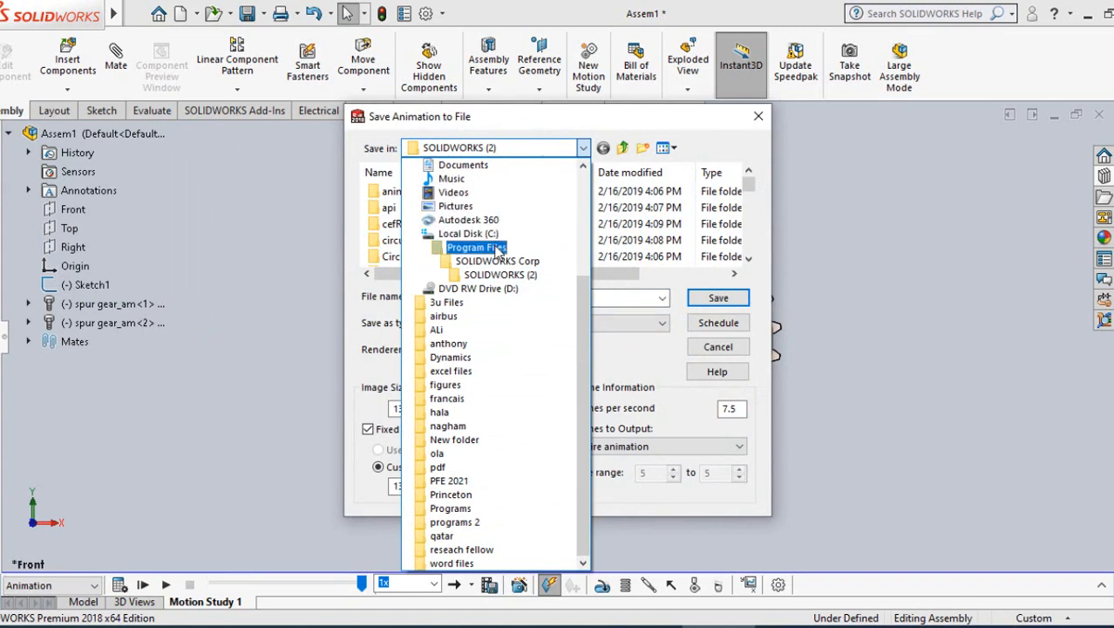
click(562, 316)
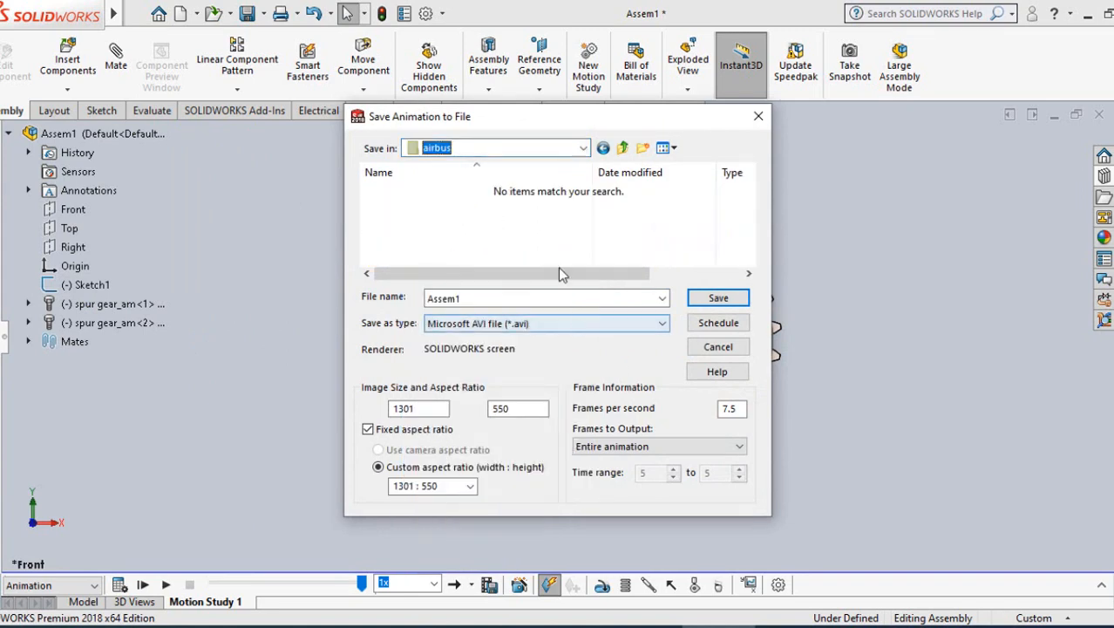
click(577, 150)
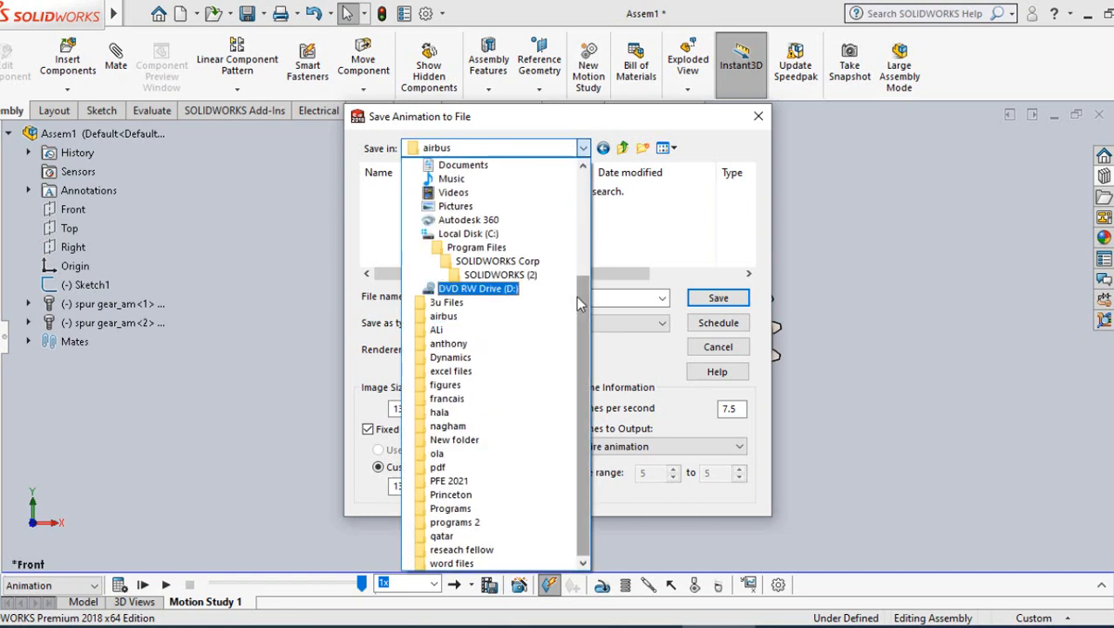
drag(599, 343, 584, 173)
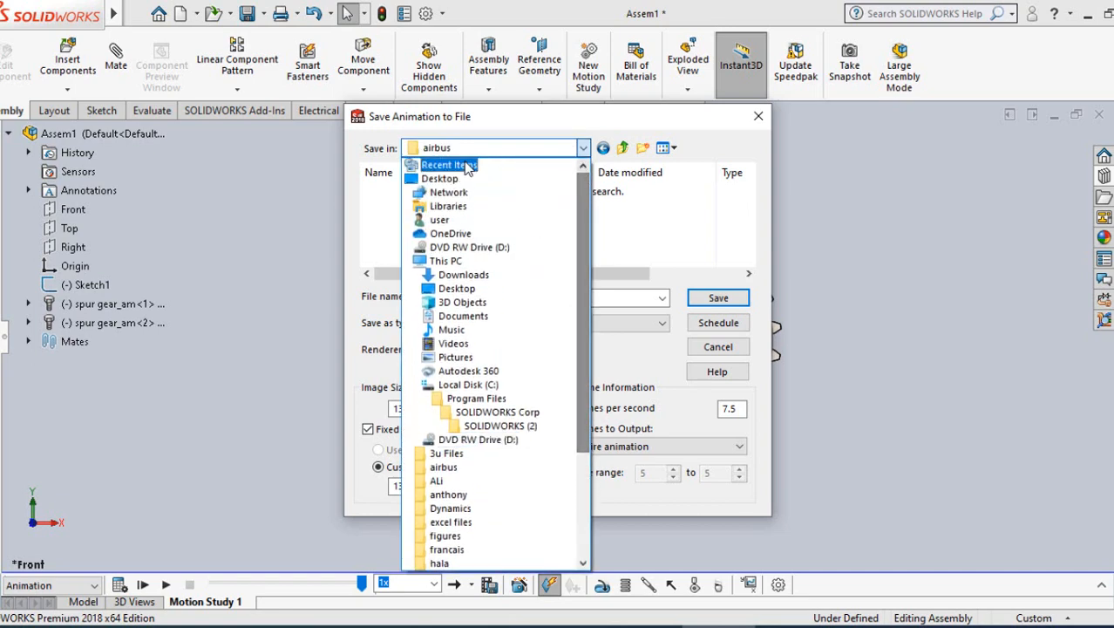
click(450, 179)
double_click(467, 296)
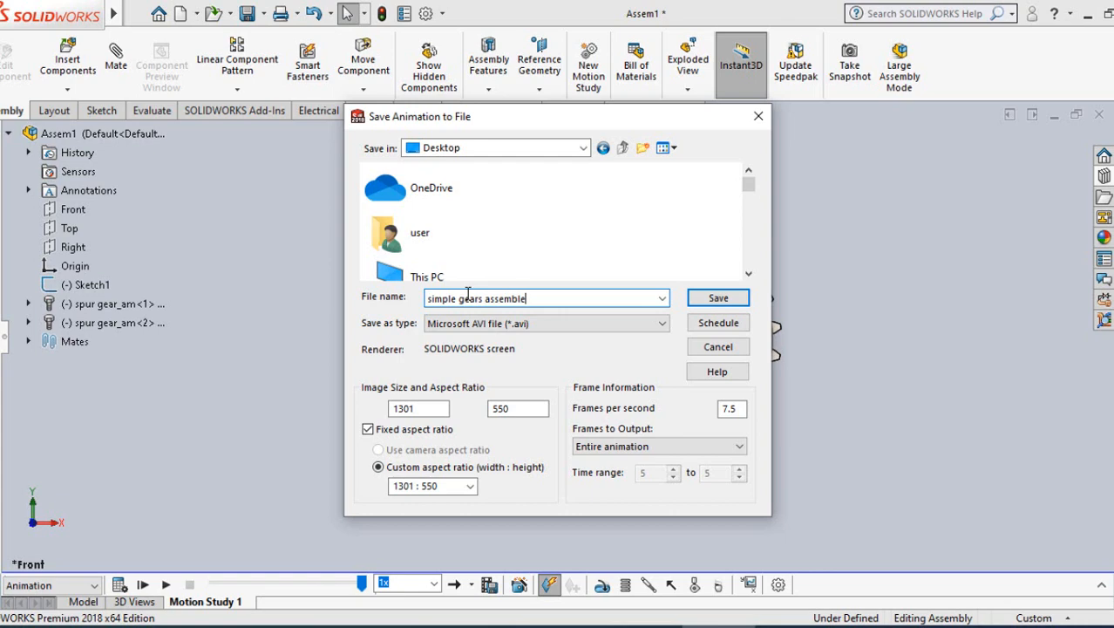
key(Return)
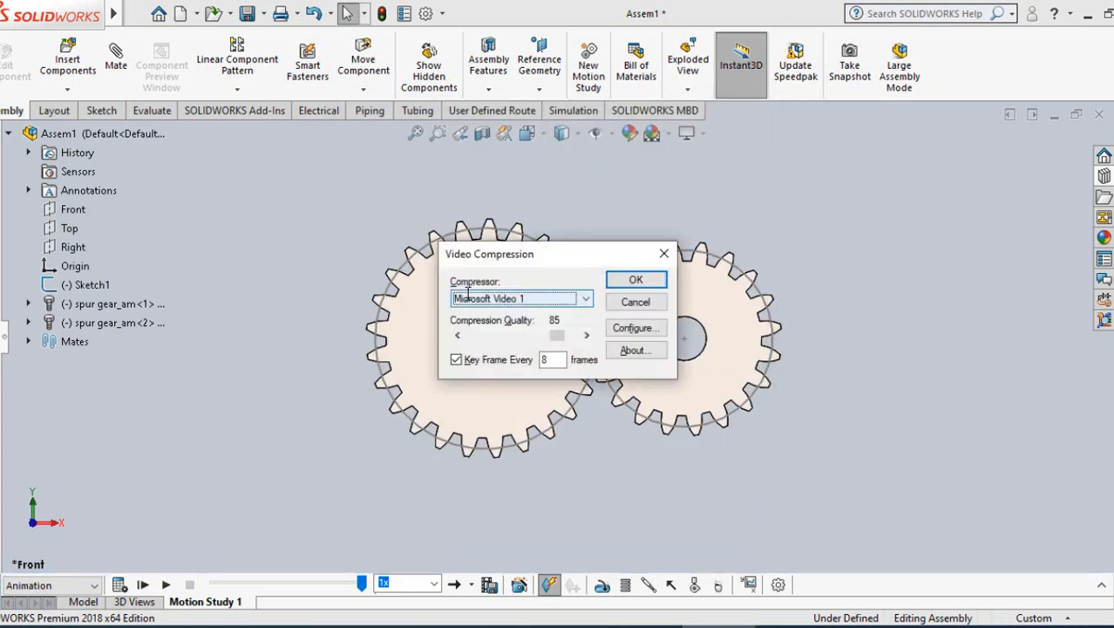
click(638, 281)
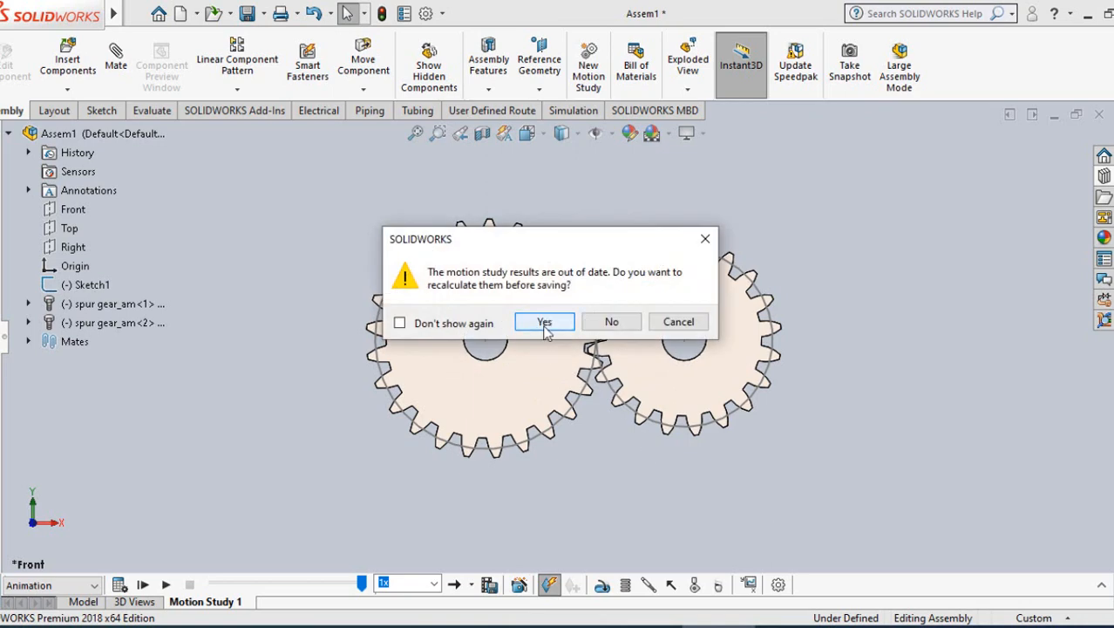
click(545, 330)
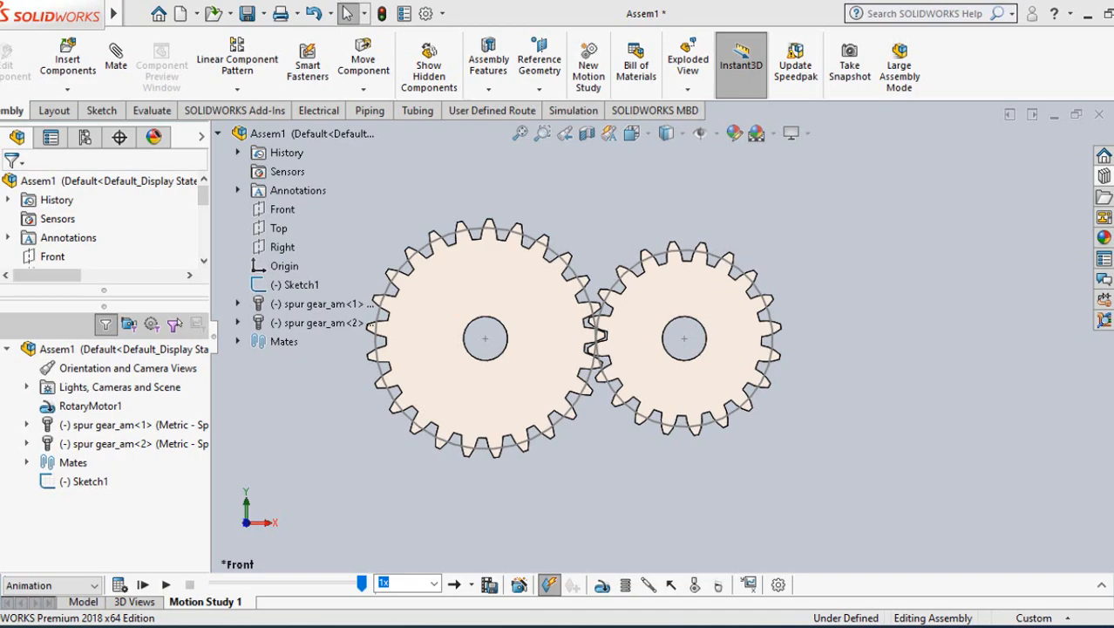
Step: Minimize the CAD window, play the "simple gears assembly" video from the desktop in Windows Media Player, and enlarge the player
click(1087, 15)
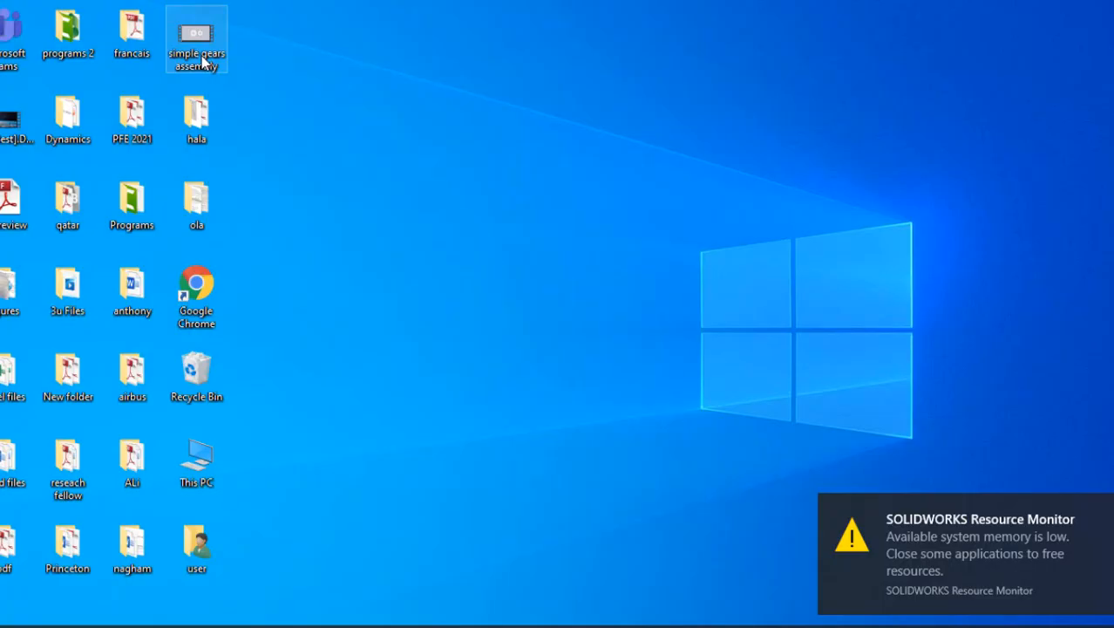
right_click(202, 60)
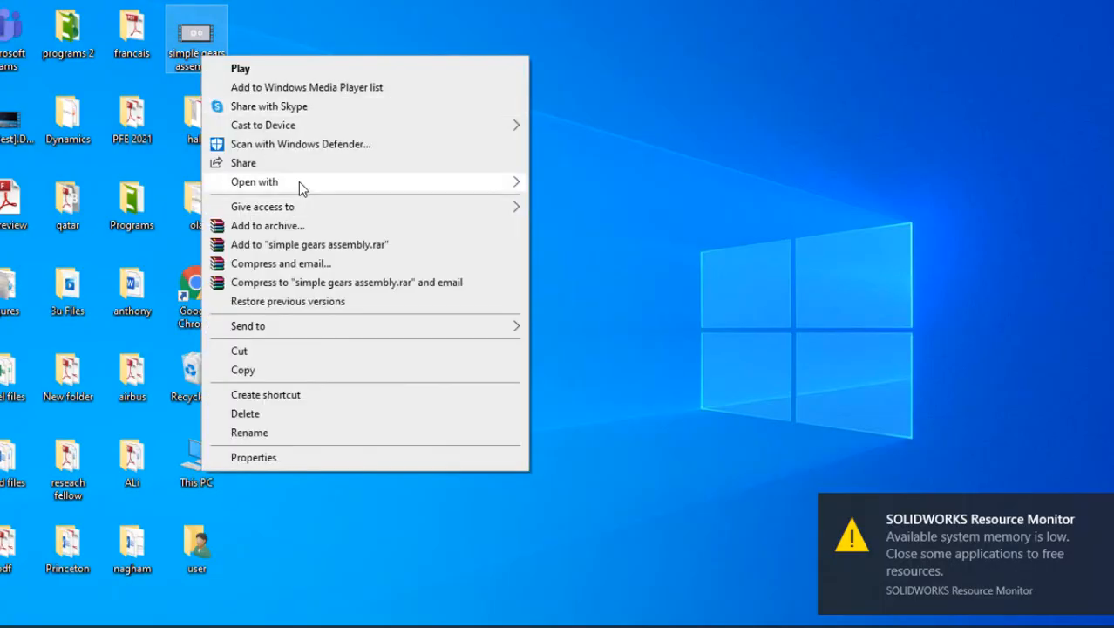
mouse_move(299, 181)
click(575, 241)
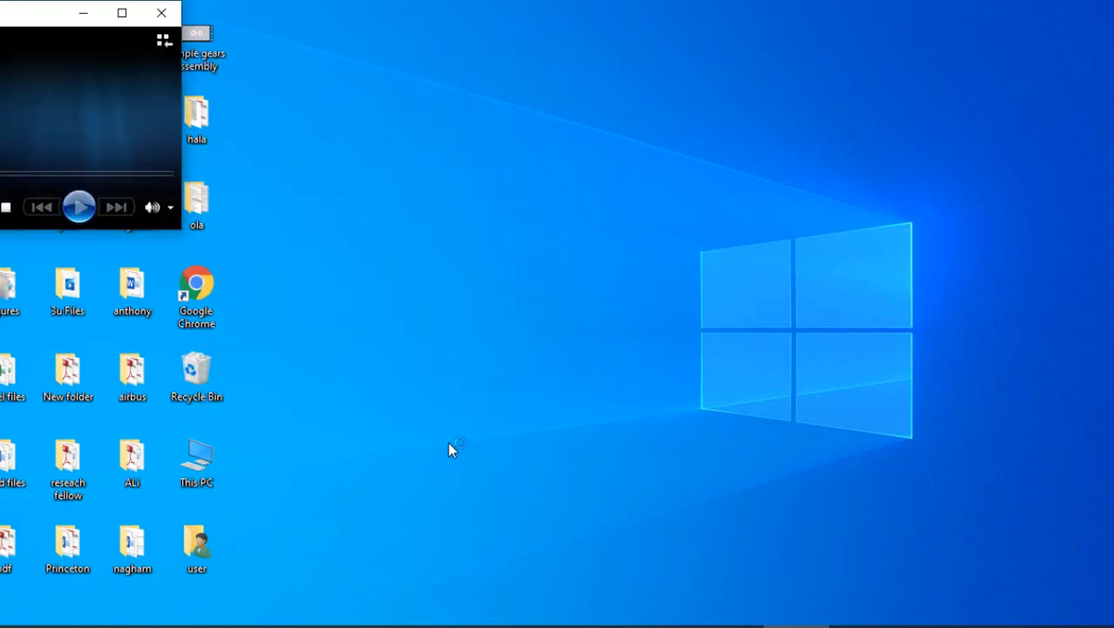
click(123, 12)
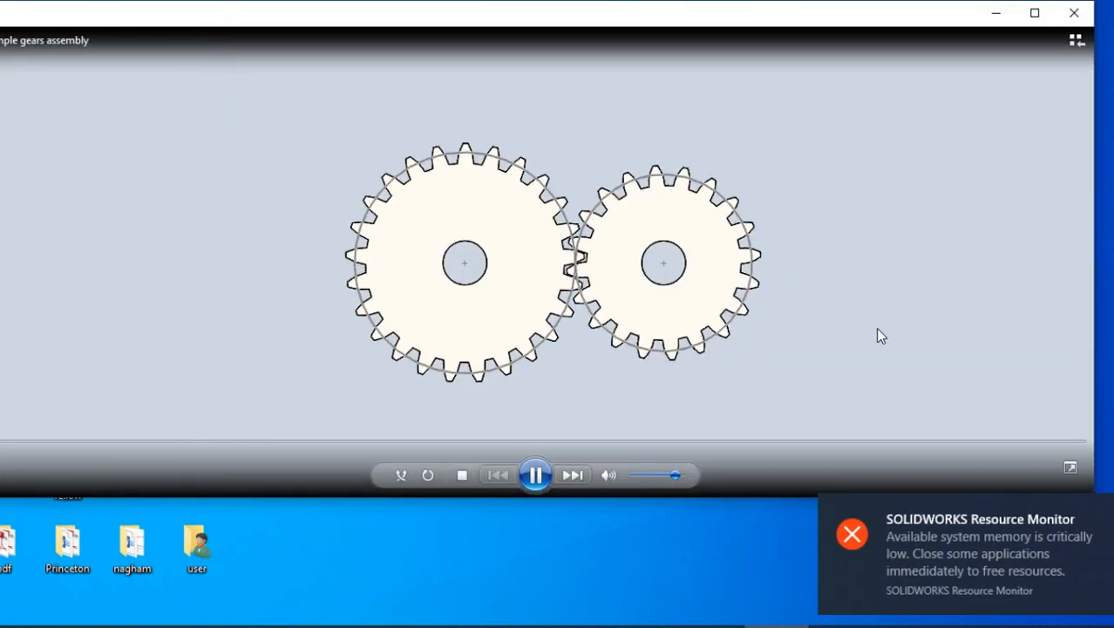